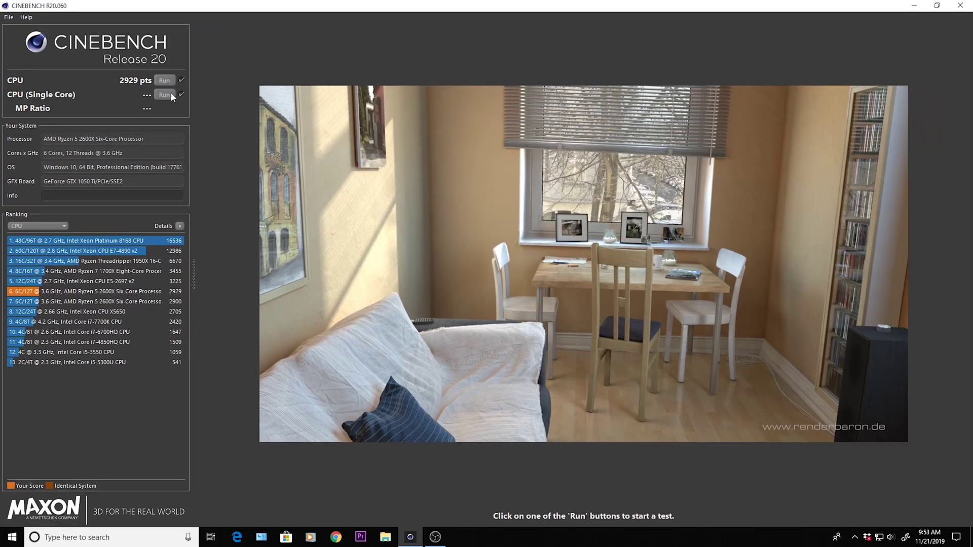
Step: Run the CPU (Single Core) benchmark test
click(165, 95)
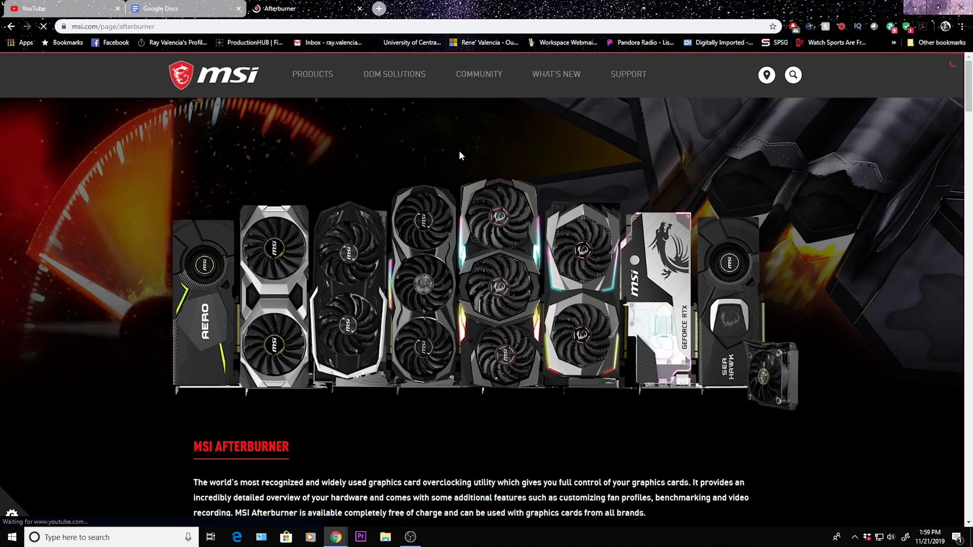
Step: Read through the MSI Afterburner web page, covering its overclocking tools, hardware monitoring and Kombustor benchmarking sections
scroll(458, 152, down, 20)
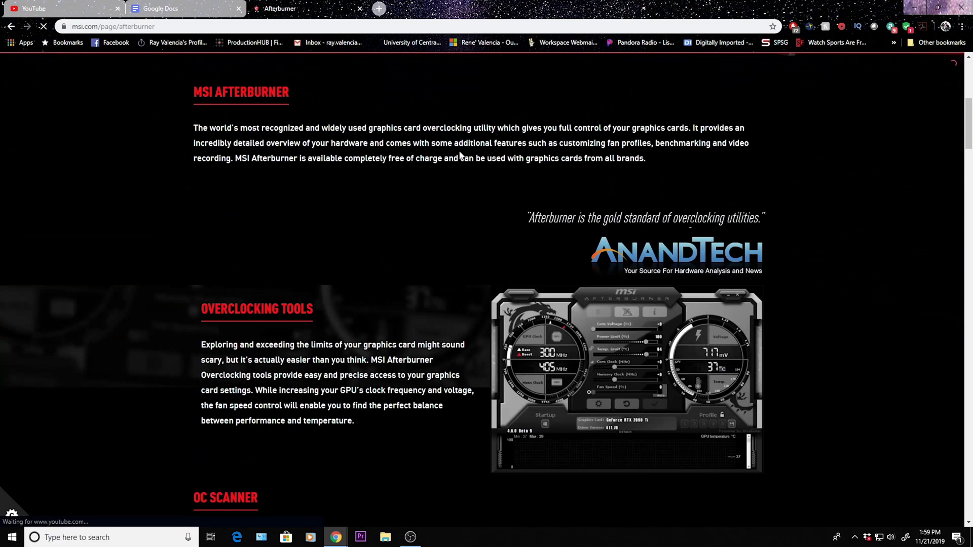
scroll(460, 157, down, 20)
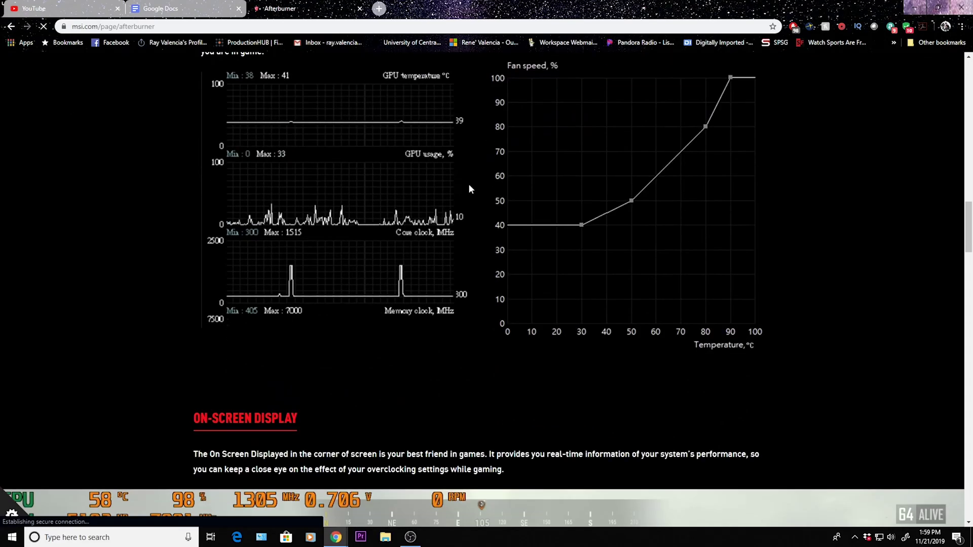
scroll(471, 192, down, 15)
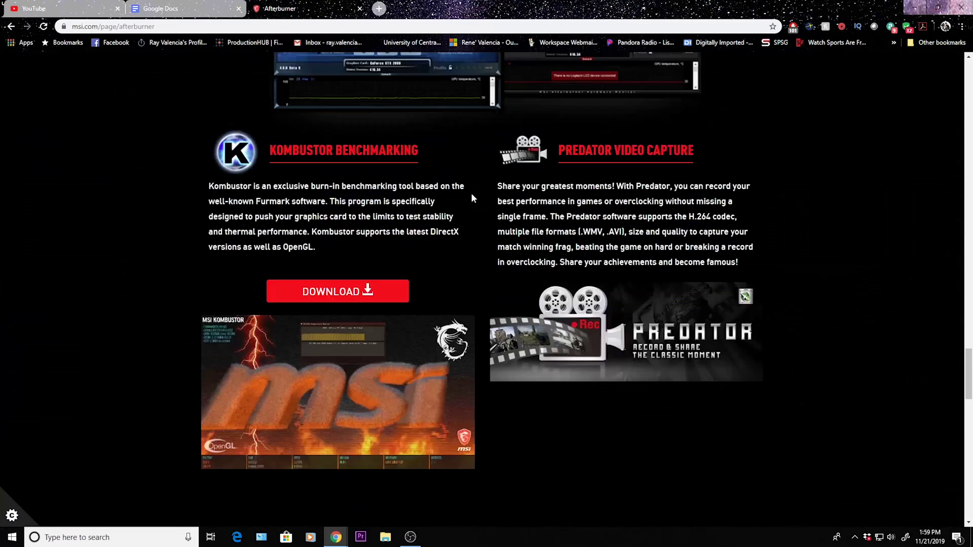
scroll(471, 196, down, 20)
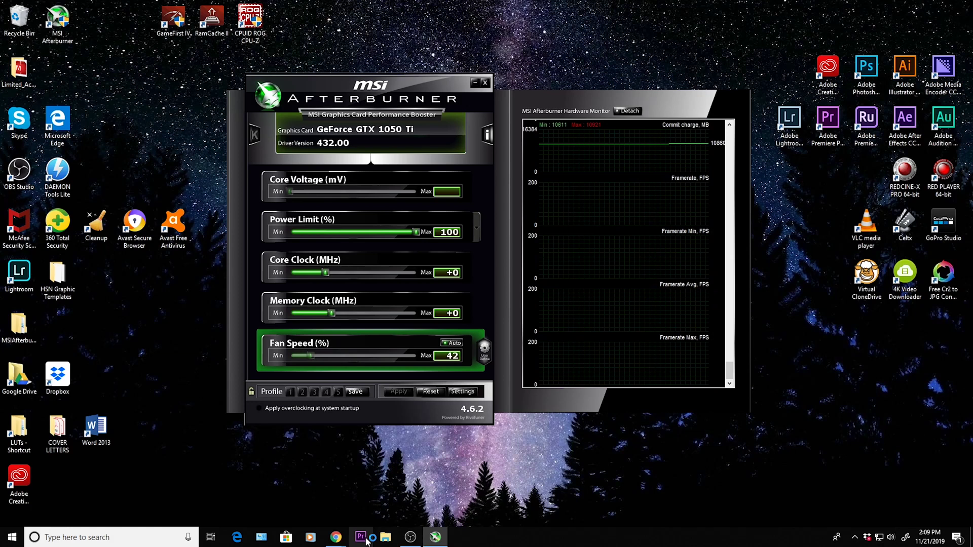
Step: Switch to Adobe Premiere Pro, leaving the MSI Afterburner window open
click(361, 537)
mouse_move(418, 541)
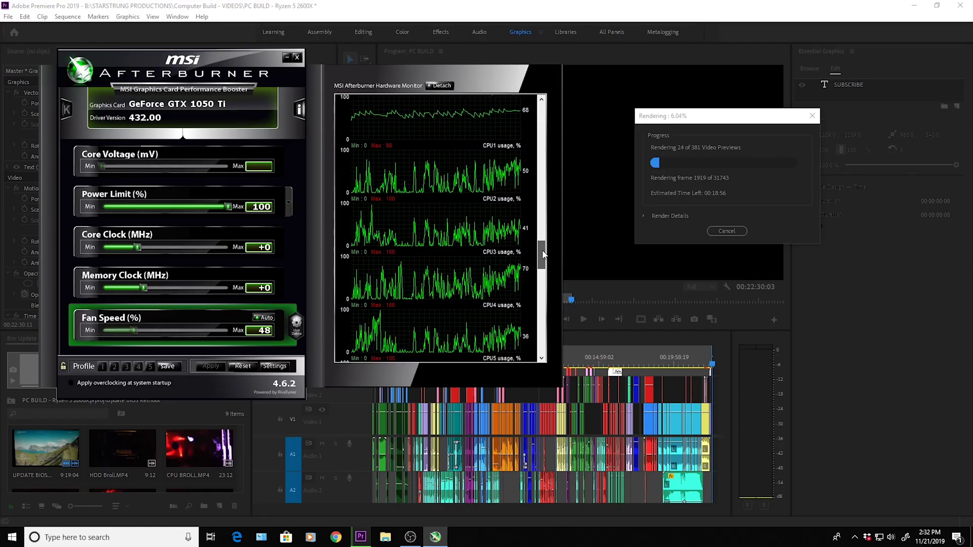
Step: Examine the per-core CPU usage and temperature graphs in the Afterburner hardware monitor while Premiere Pro renders and plays
scroll(543, 260, down, 3)
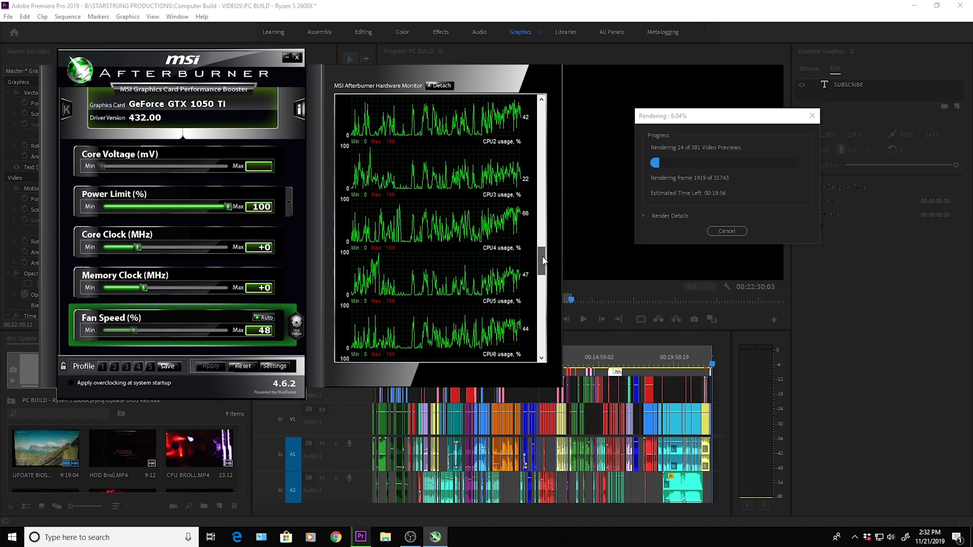
drag(543, 260, 536, 326)
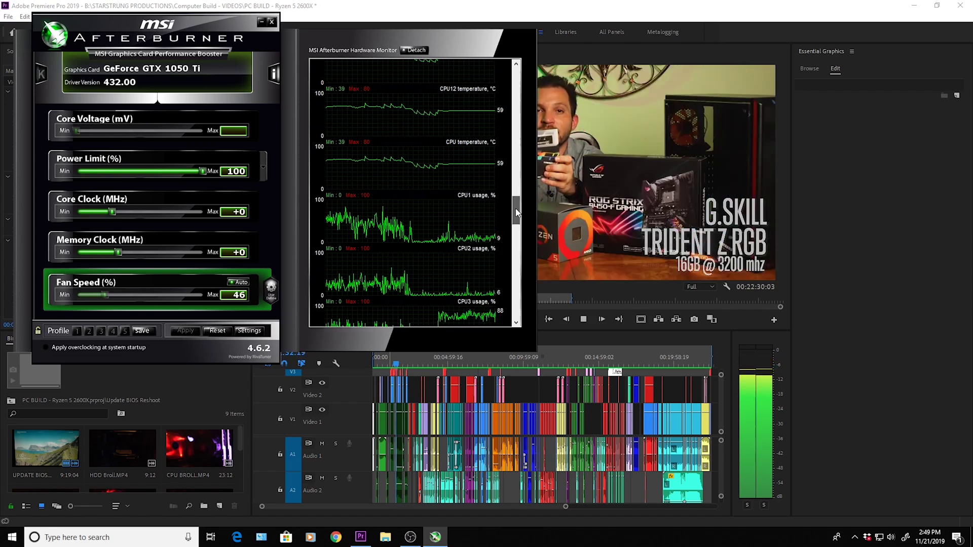
scroll(517, 226, down, 2)
drag(517, 223, 518, 238)
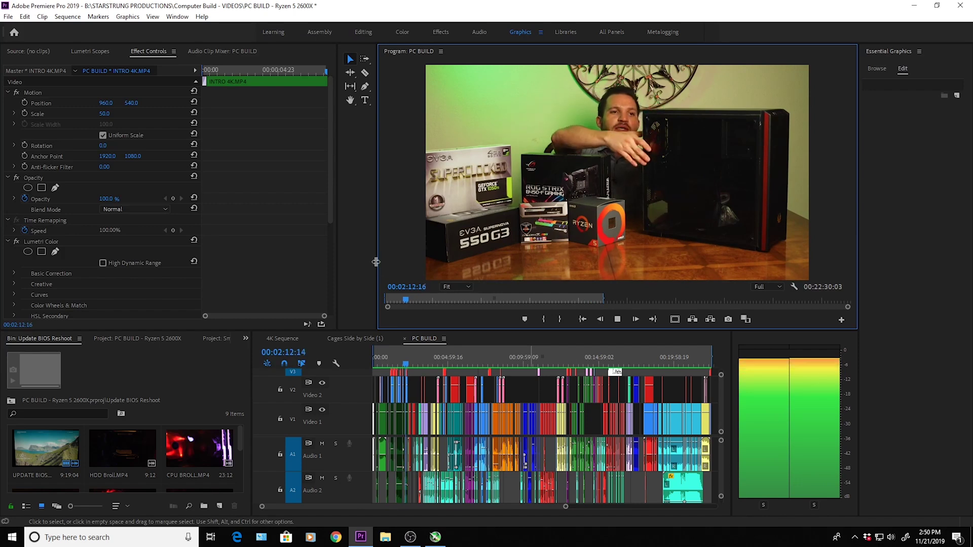
Step: Narrow the Program monitor panel slightly and check the GPU graphs in the Afterburner hardware monitor during PC BUILD playback
drag(376, 261, 392, 261)
click(424, 465)
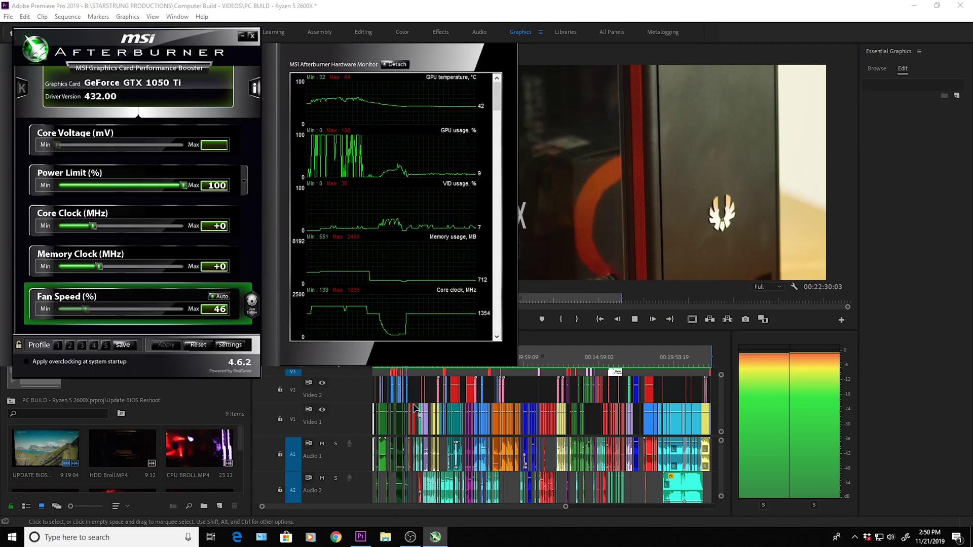
mouse_move(344, 103)
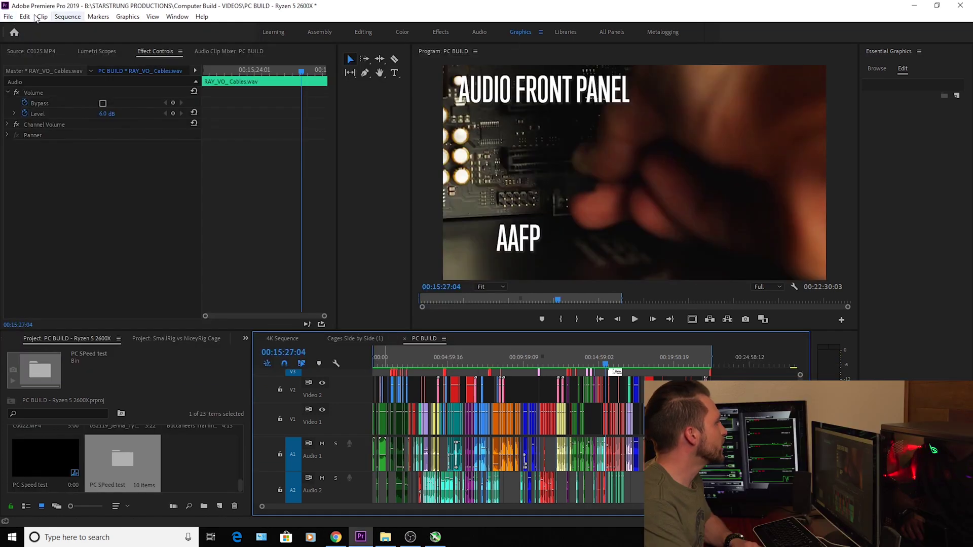
Step: Create a new sequence named "4K PC Speed Test" with the RED R3D 4K 16x9 23.976 preset
click(9, 16)
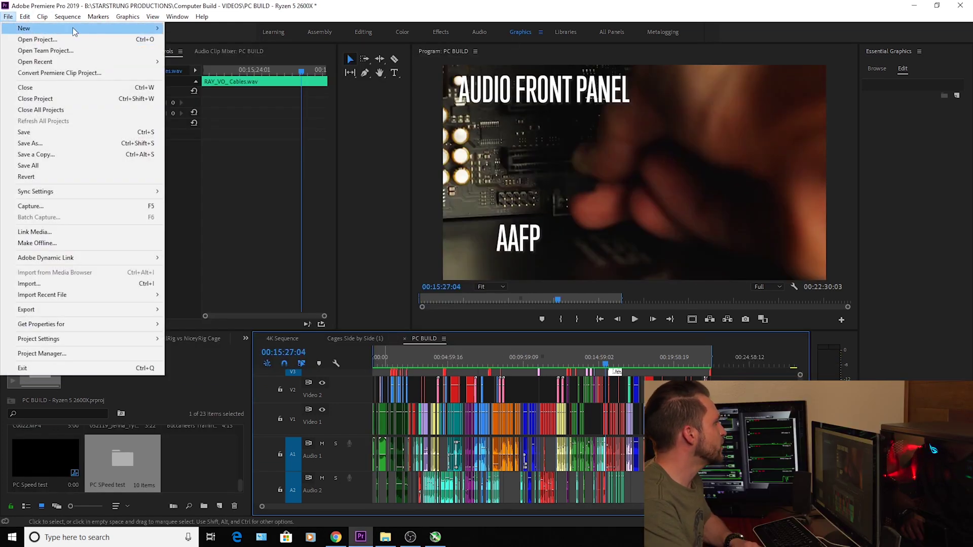
mouse_move(142, 29)
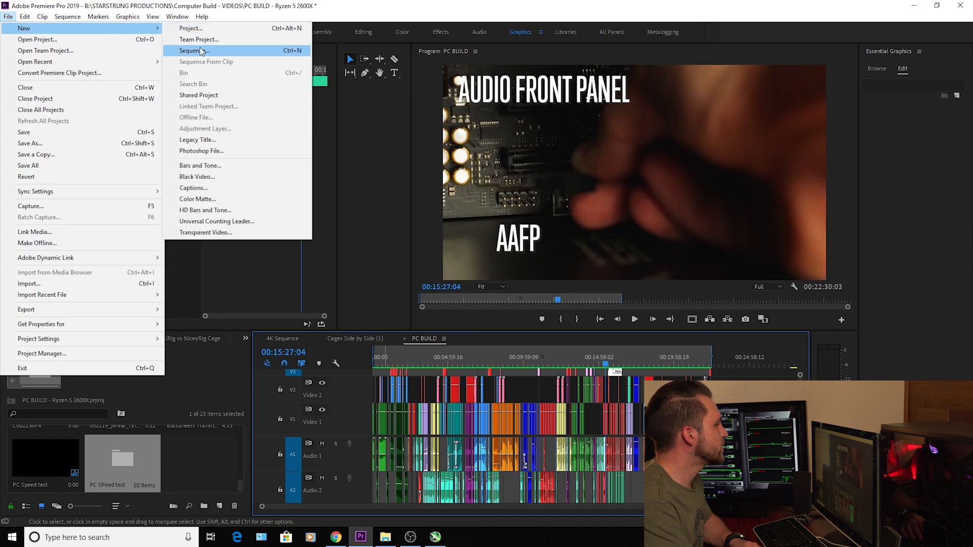
click(202, 50)
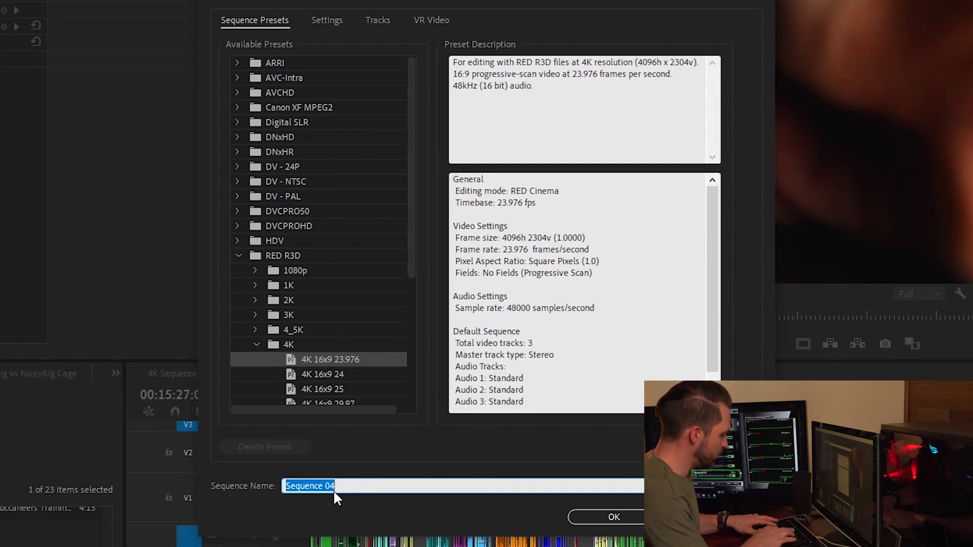
text(PC)
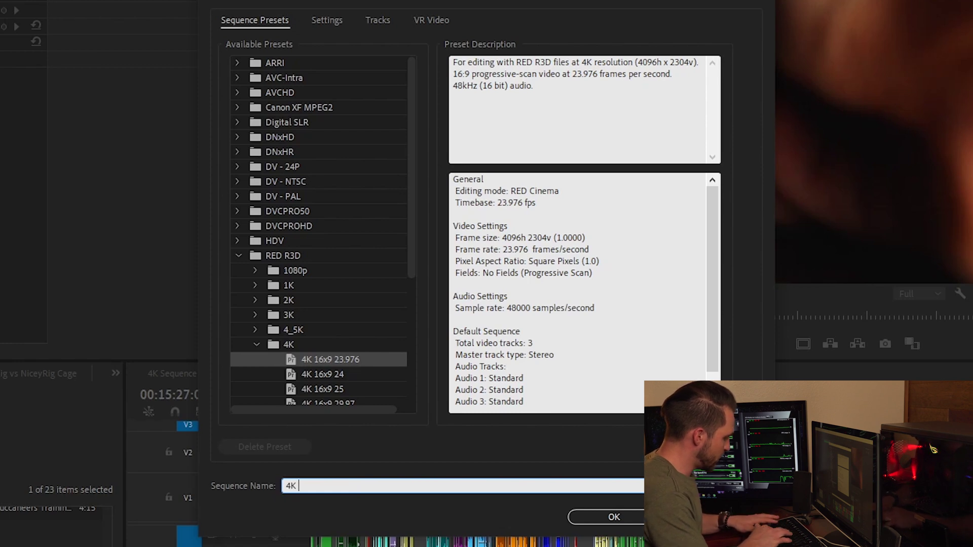
text( Spped Test)
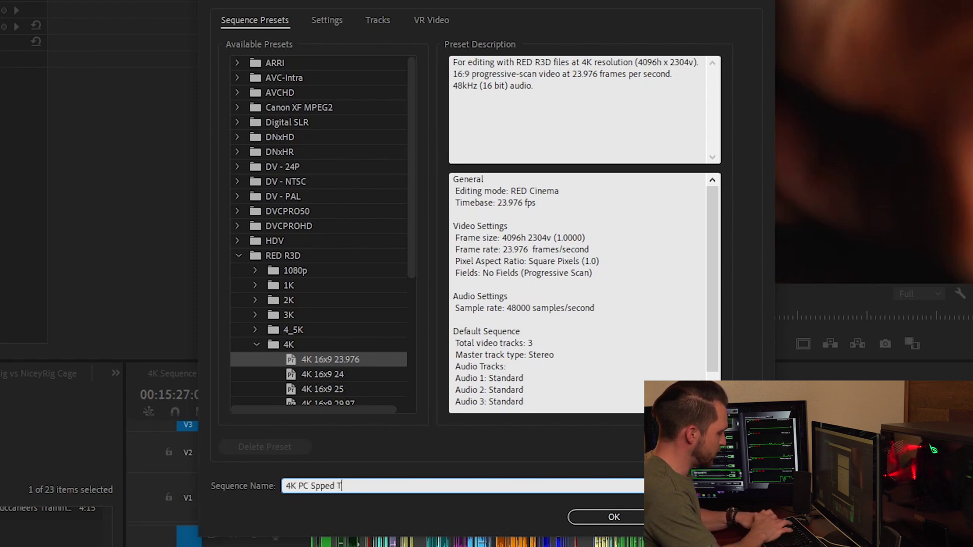
click(326, 485)
key(BackSpace)
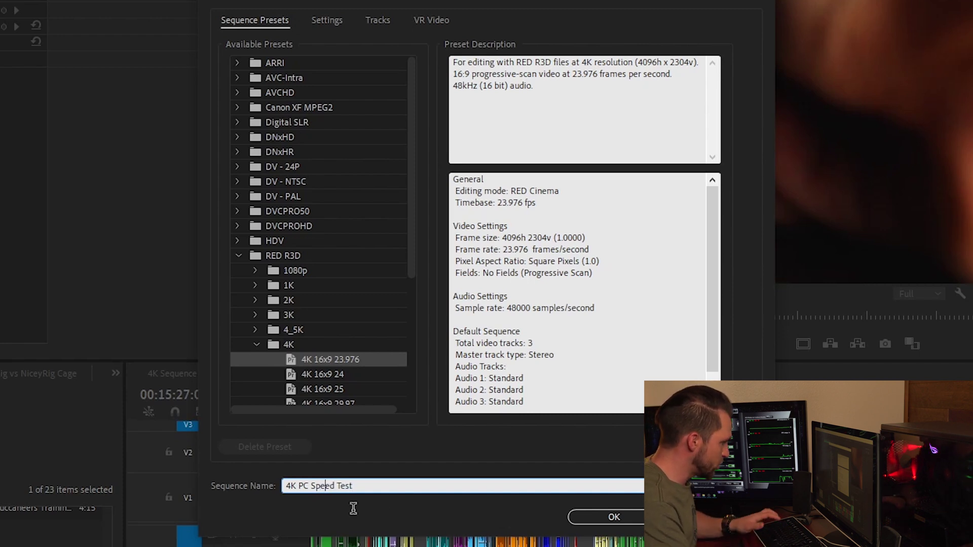
click(635, 520)
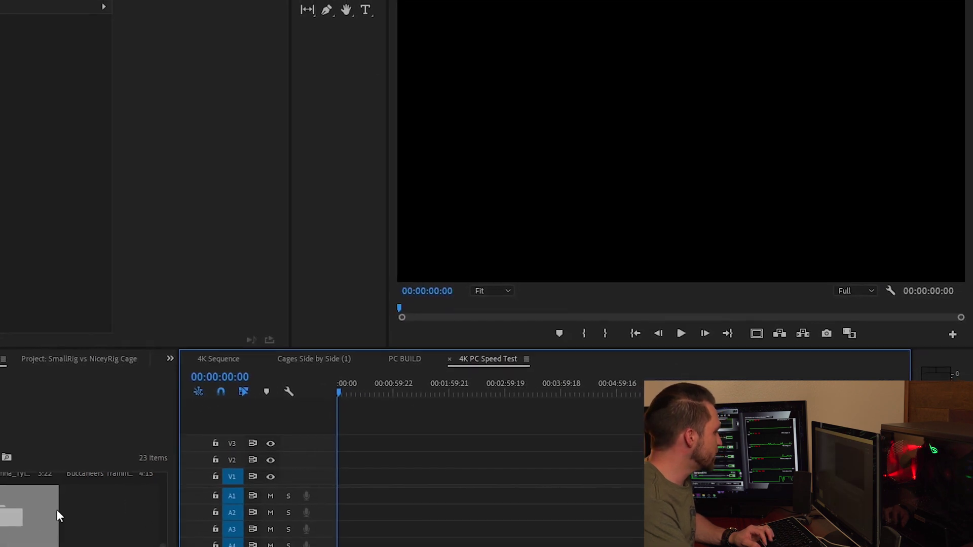
Step: Open the PC SPeed test bin and load the clip A001C001_191118UY.MXF into the Source monitor
double_click(23, 515)
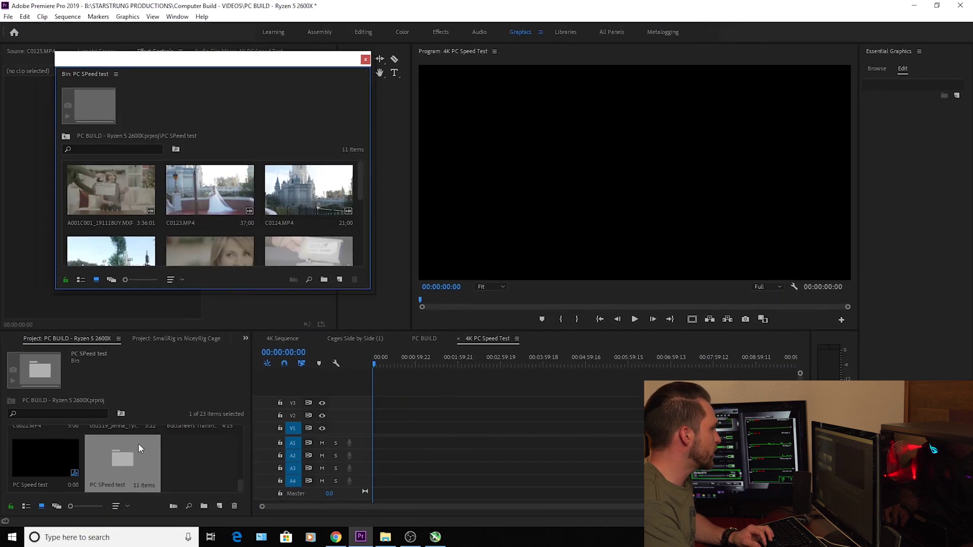
click(108, 187)
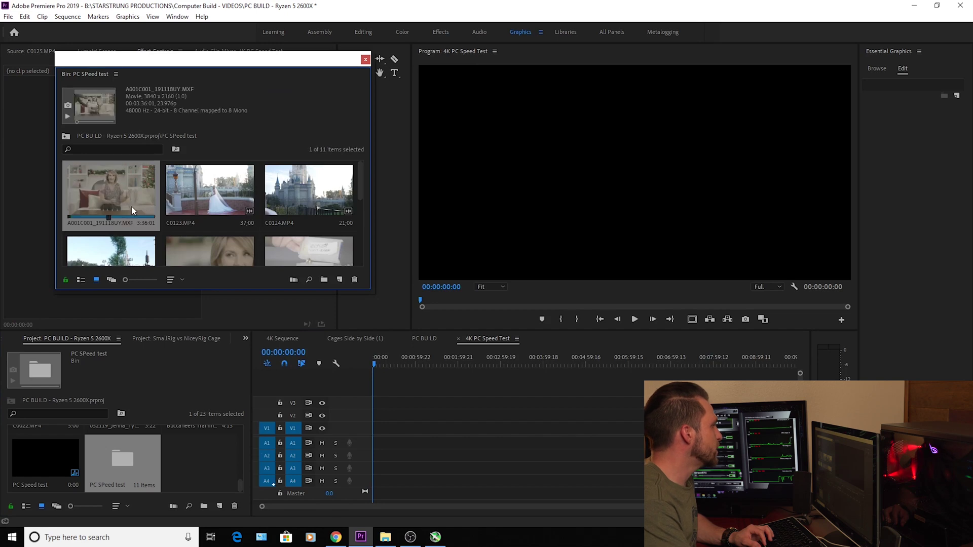
drag(110, 180, 144, 259)
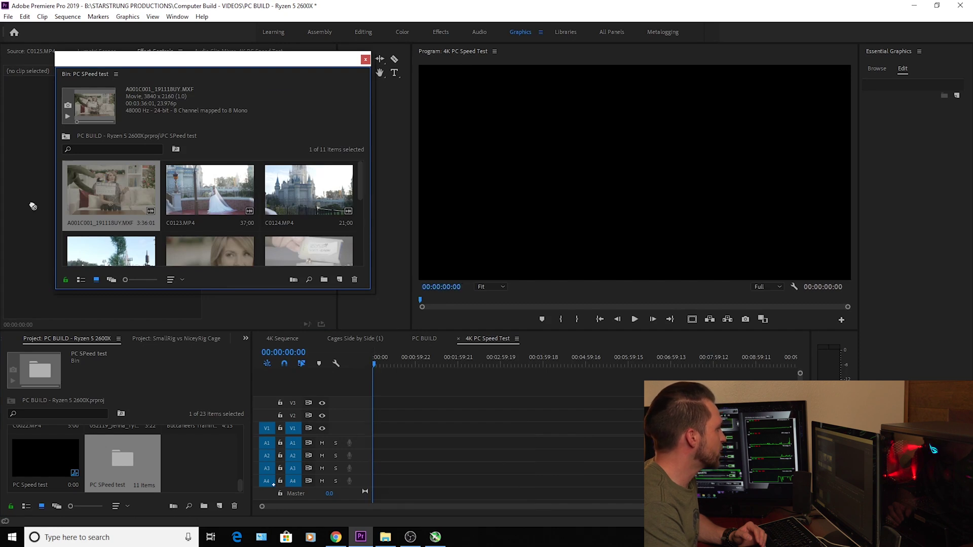
drag(227, 61, 548, 88)
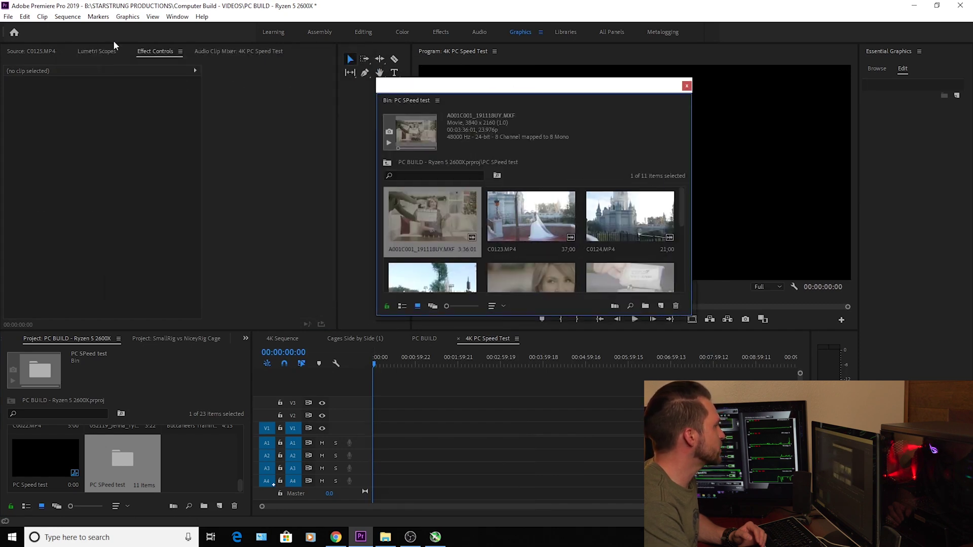
click(32, 58)
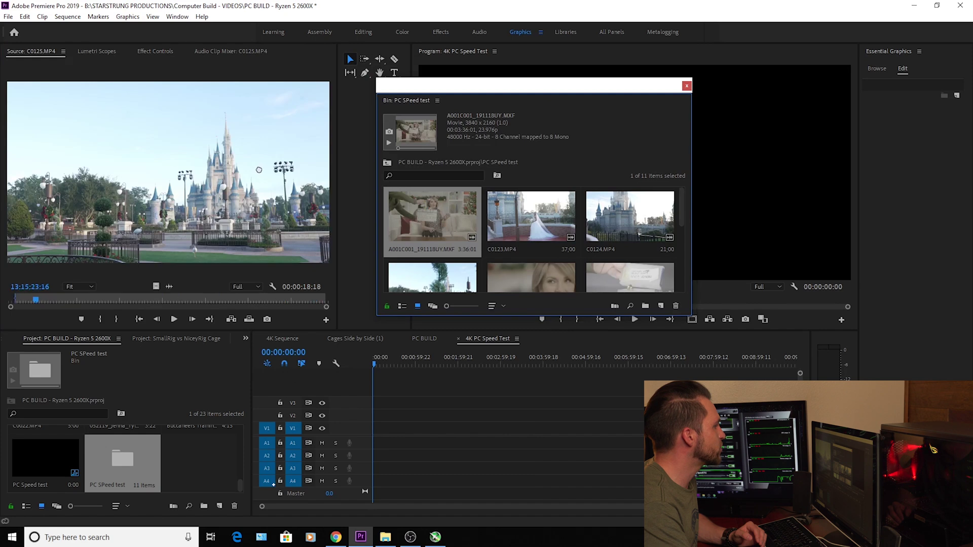
drag(432, 217, 214, 290)
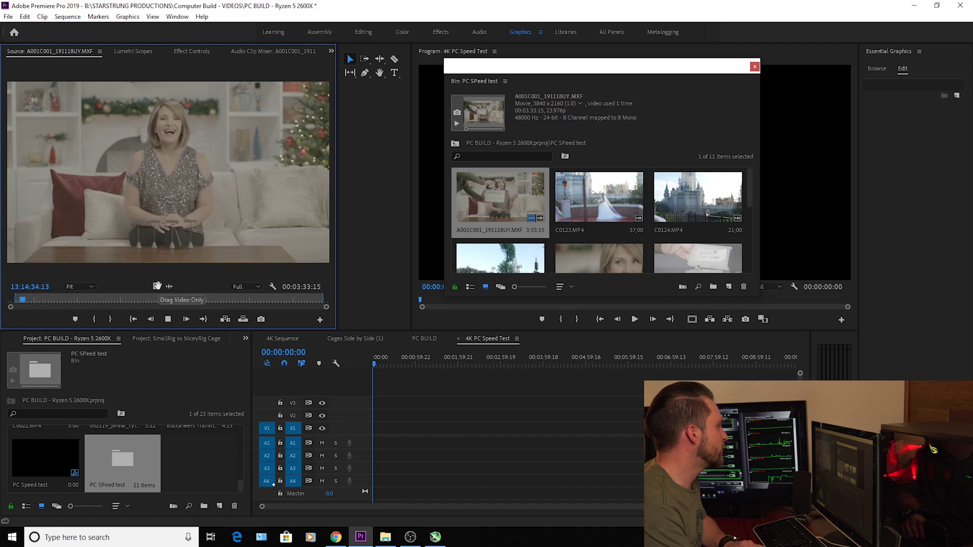
Step: Place only the video of A001C001_191118UY.MXF at the start of track V1 and trim its end to about 00:03:05:19
drag(158, 286, 385, 439)
drag(516, 431, 496, 431)
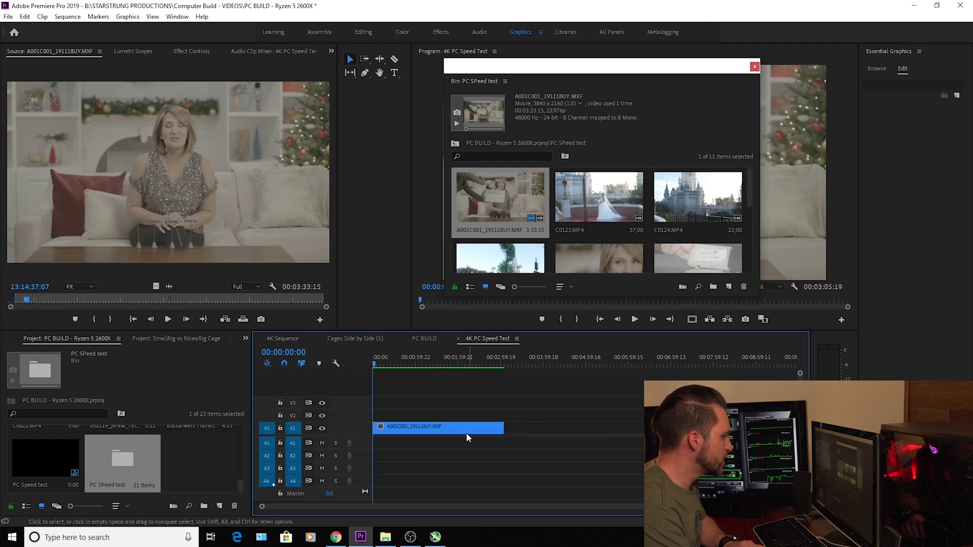
Step: Uncover the Program monitor and play about 19 seconds of the 4K PC Speed Test sequence at Full playback resolution
drag(658, 82, 306, 85)
click(779, 290)
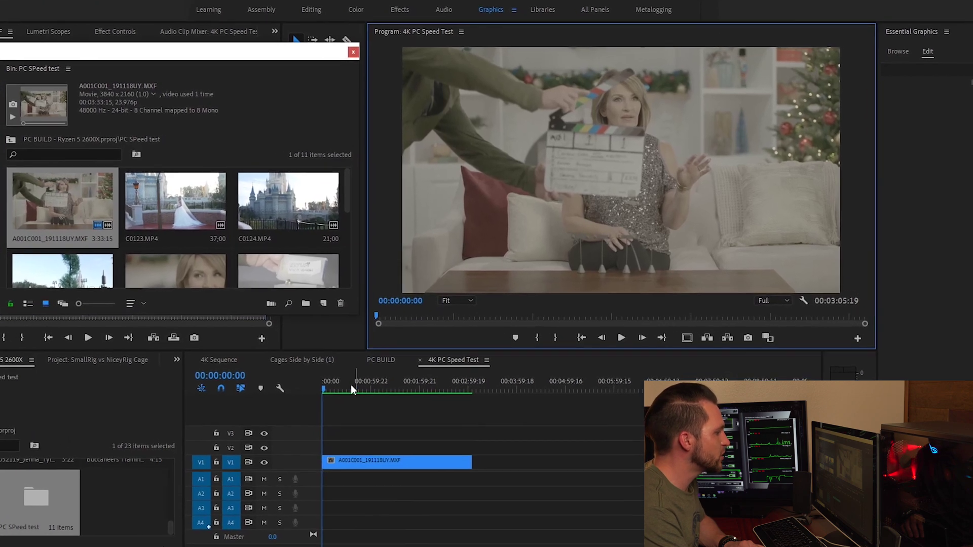
click(622, 337)
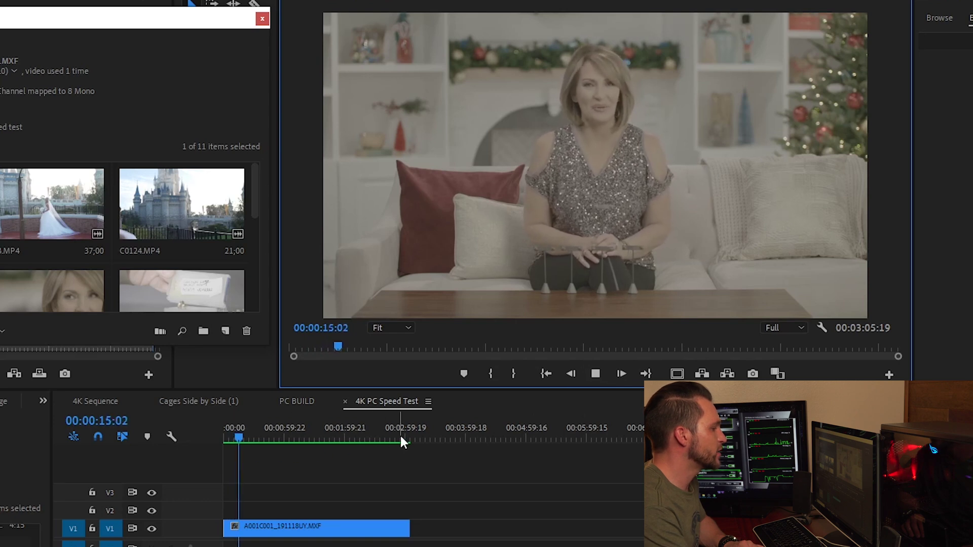
click(596, 375)
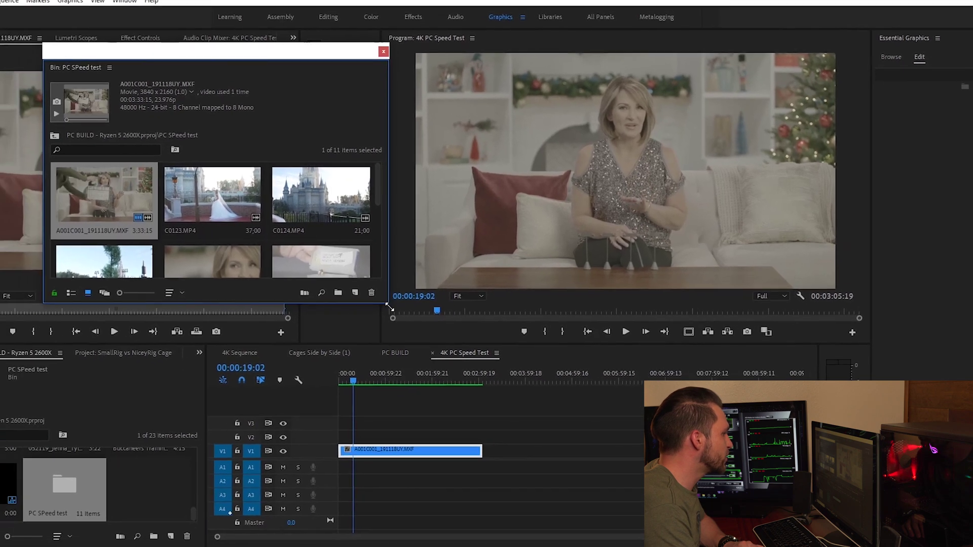
Step: Enlarge the PC SPeed test bin window and load the clip A002C002_191118M4.MXF into the Source monitor
drag(364, 312, 427, 413)
click(289, 247)
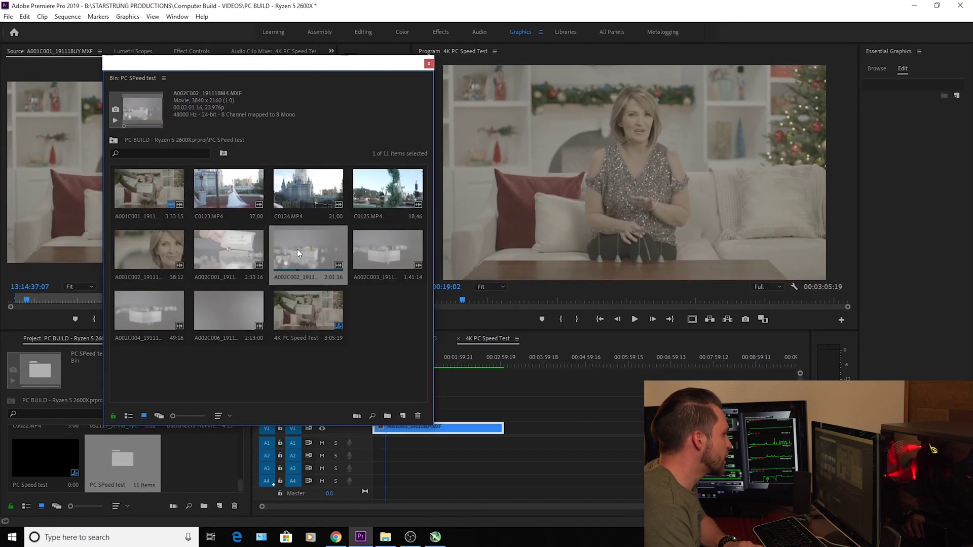
drag(315, 252, 91, 208)
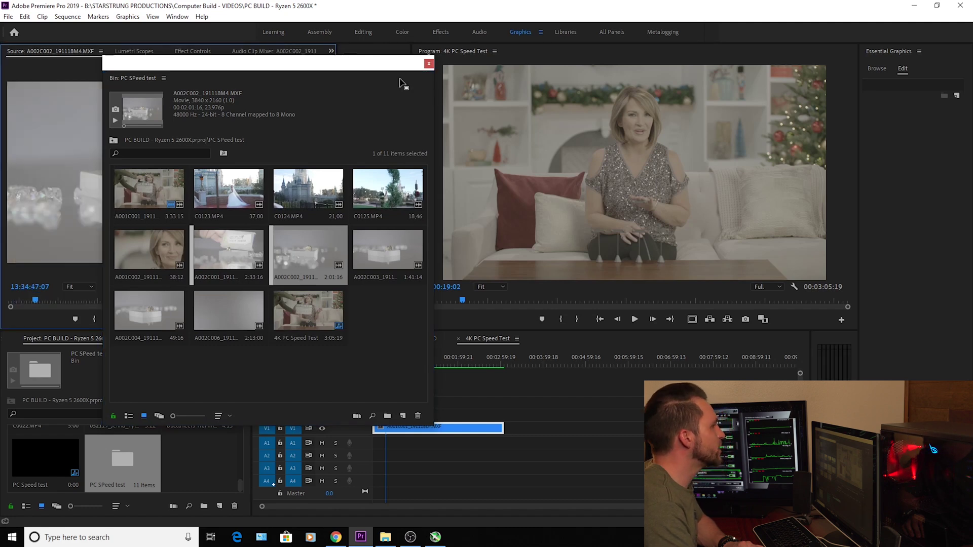
Step: Move the bin window off the Source monitor and preview A002C002_191118M4.MXF, stopping at about 13:35:03:21
drag(327, 72, 703, 43)
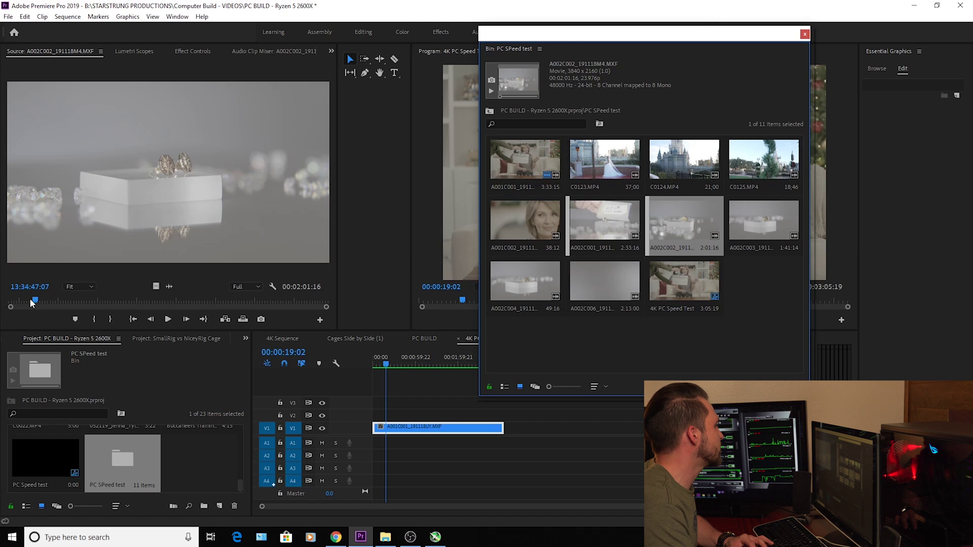
click(167, 321)
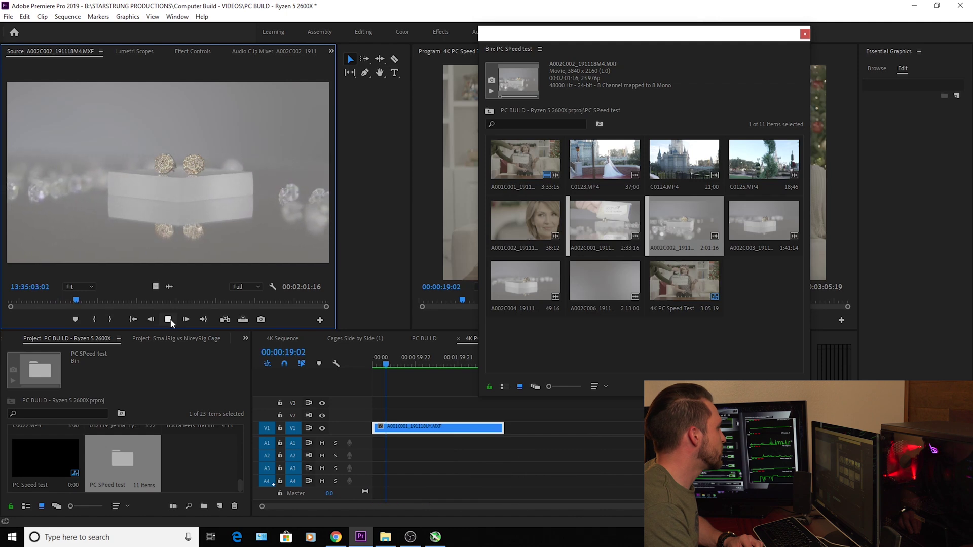
click(169, 319)
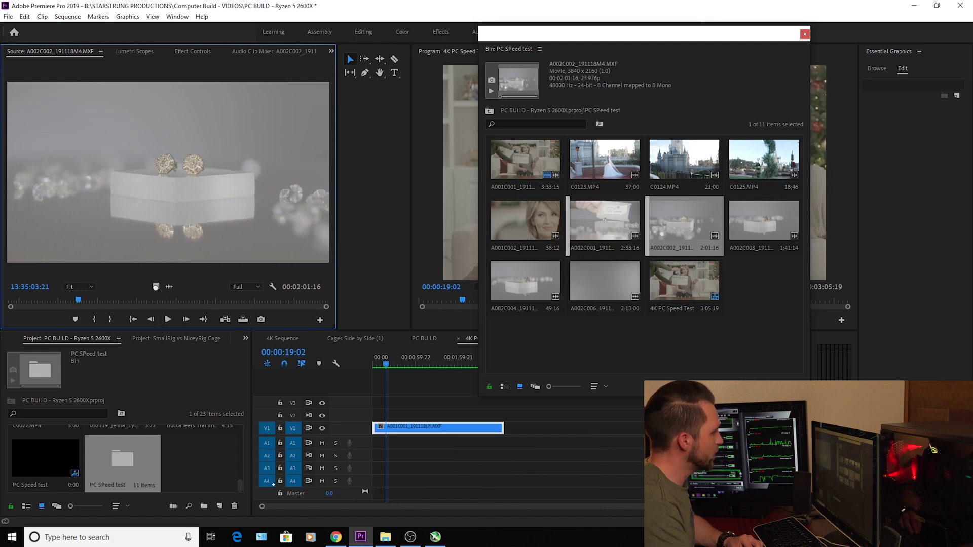
Step: Place only the video of A002C002_191118M4.MXF directly after the first clip on V1 and move the playhead to its beginning
drag(156, 287, 514, 431)
drag(672, 36, 236, 51)
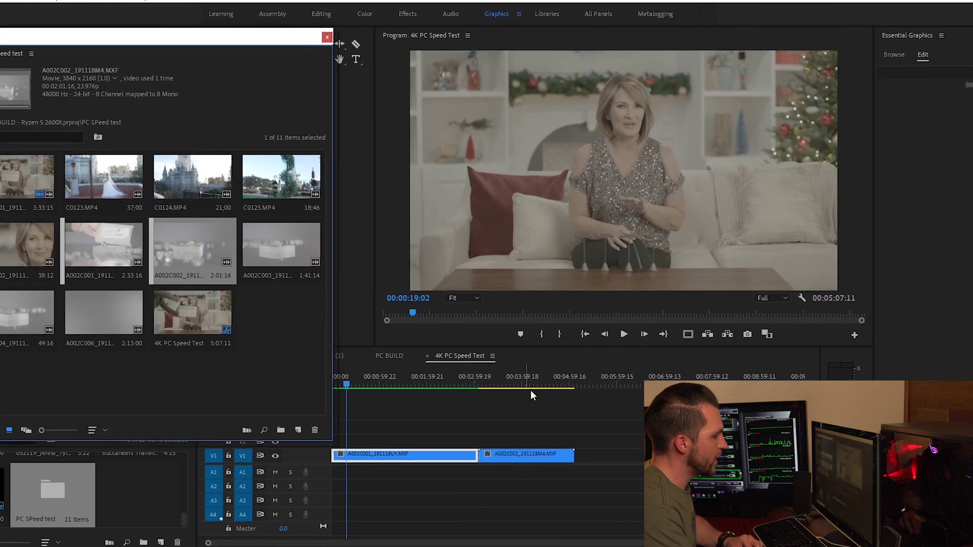
click(445, 412)
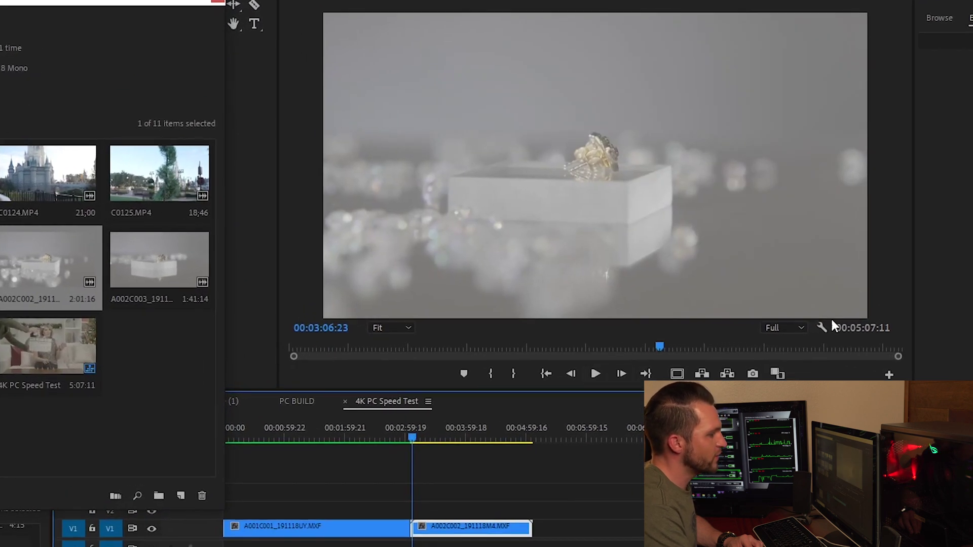
Step: Play A002C002_191118M4.MXF on V1 for about 19 seconds and set its speed to 250%
click(598, 375)
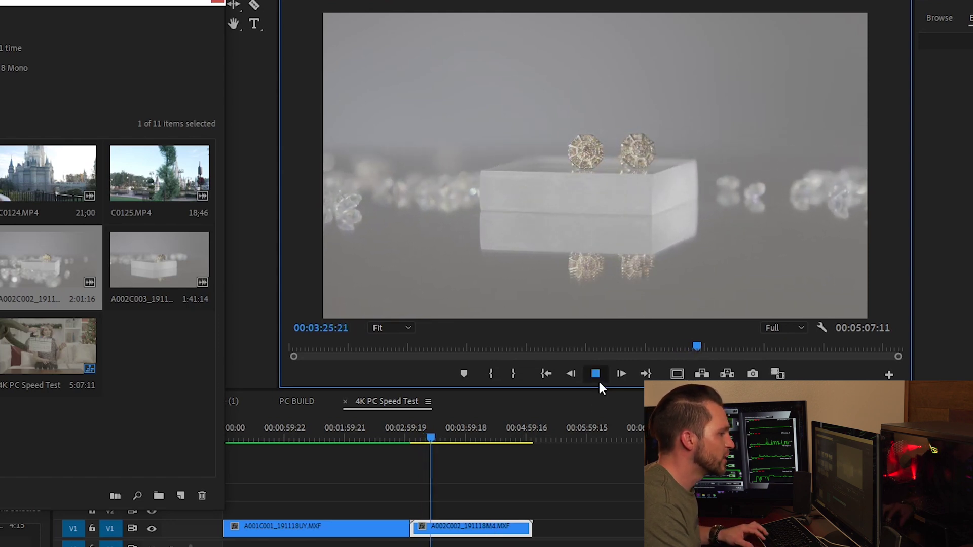
right_click(480, 530)
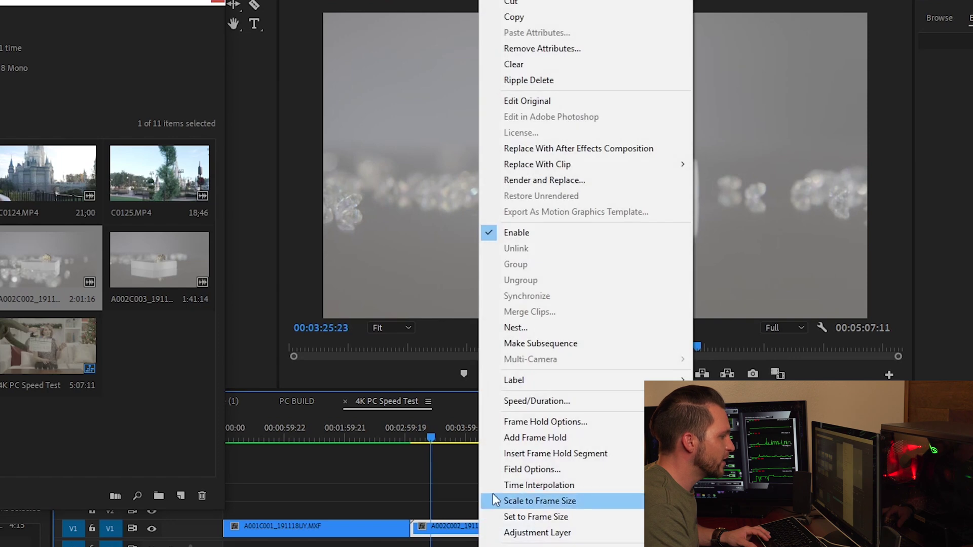
click(538, 400)
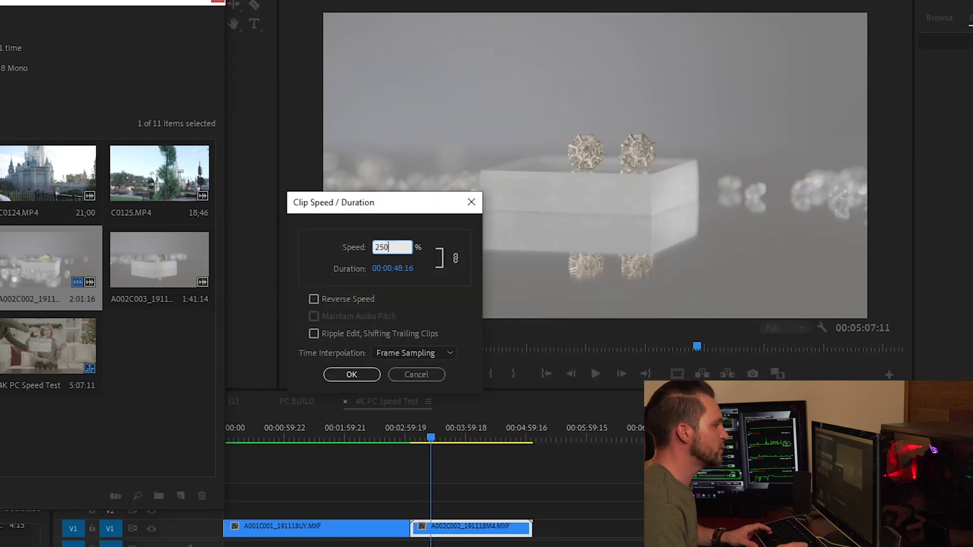
key(Return)
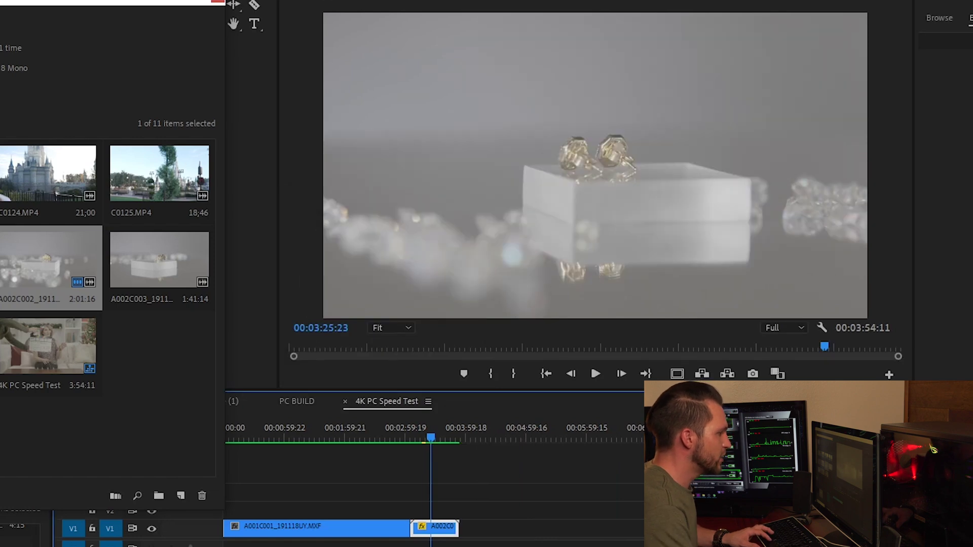
Step: Play the sped-up second clip from about 00:03:09:19 at Full resolution and stop at 00:03:37:00
mouse_move(417, 430)
mouse_down()
mouse_move(446, 432)
mouse_move(410, 434)
mouse_up()
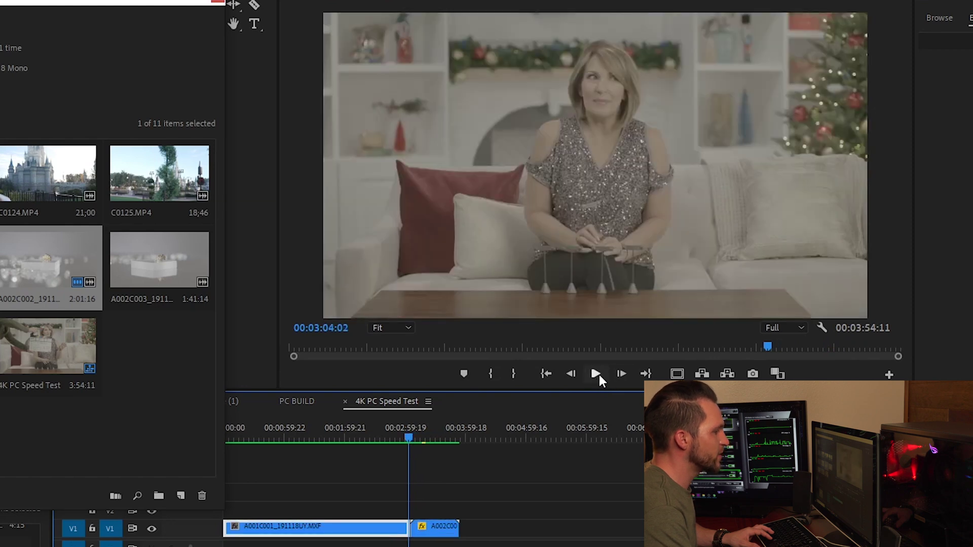
mouse_move(414, 436)
mouse_down()
mouse_move(427, 434)
mouse_move(417, 435)
mouse_up()
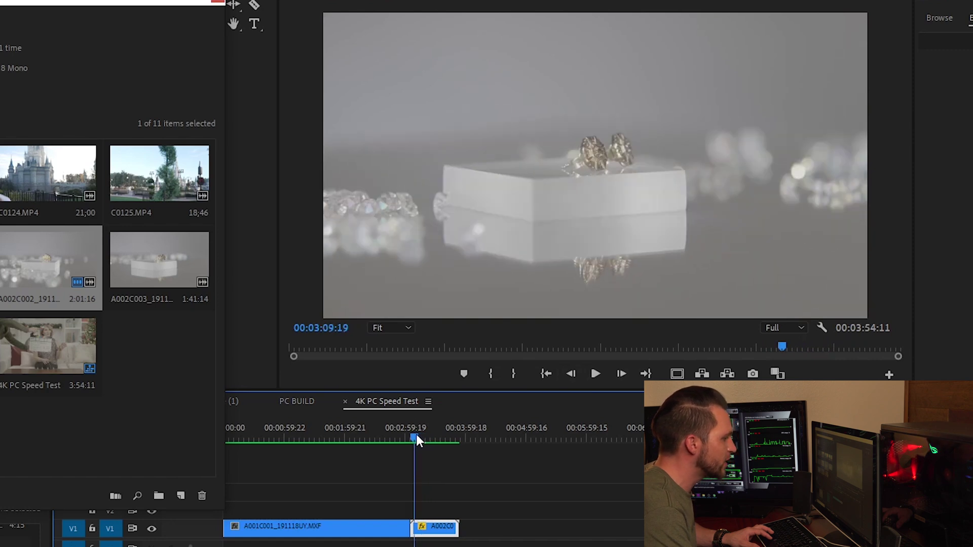
click(596, 374)
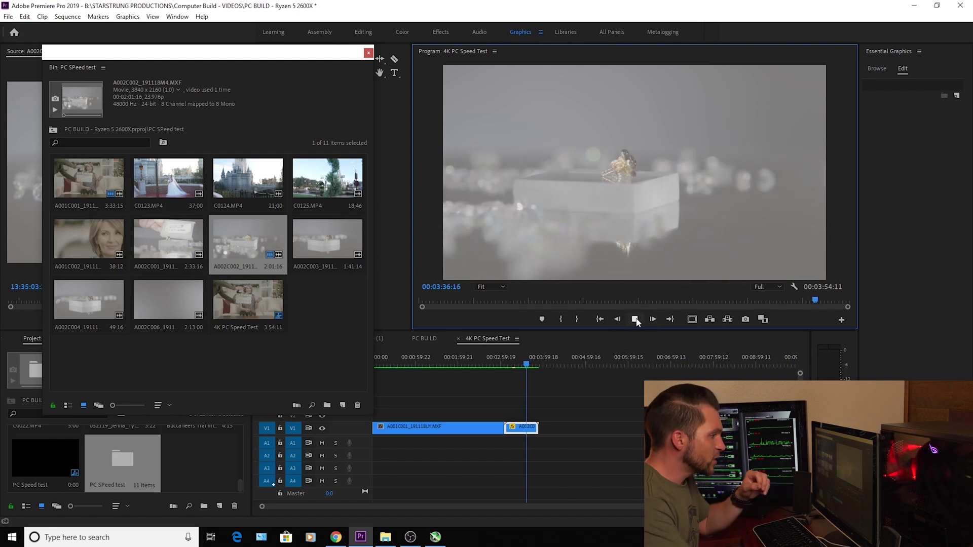
click(635, 319)
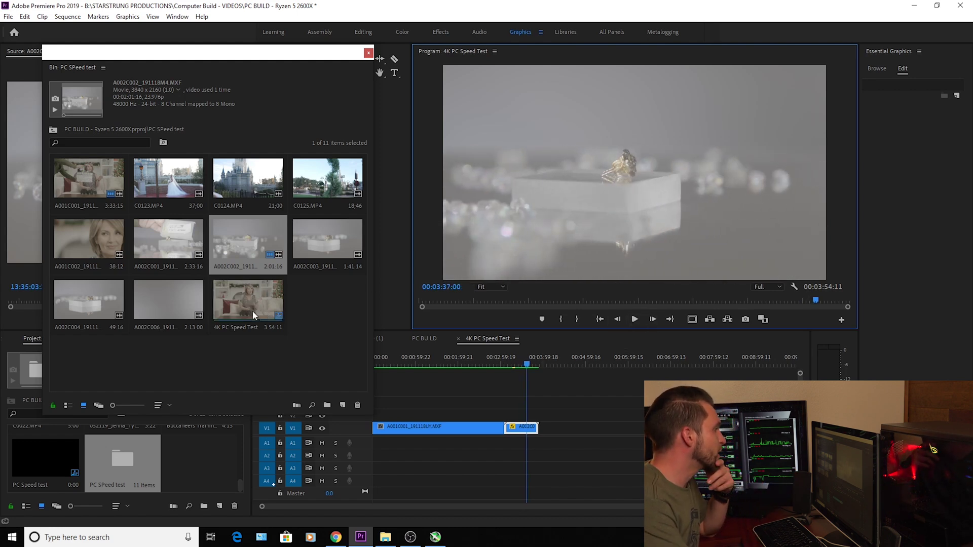
Step: Load C0125.MP4 from the PC SPeed test bin, skim through it, and place only its video directly after the second clip on V1
drag(268, 61, 684, 50)
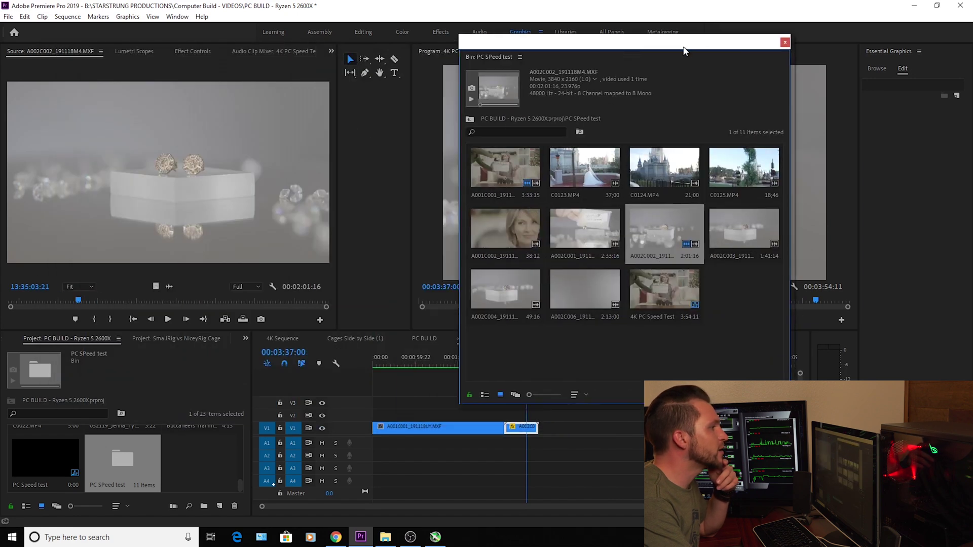
click(774, 177)
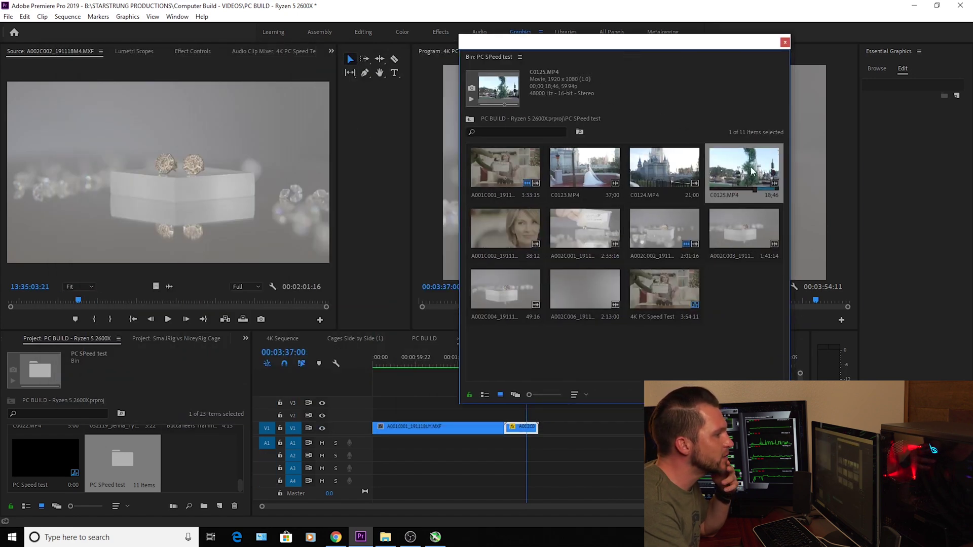
drag(157, 161, 142, 169)
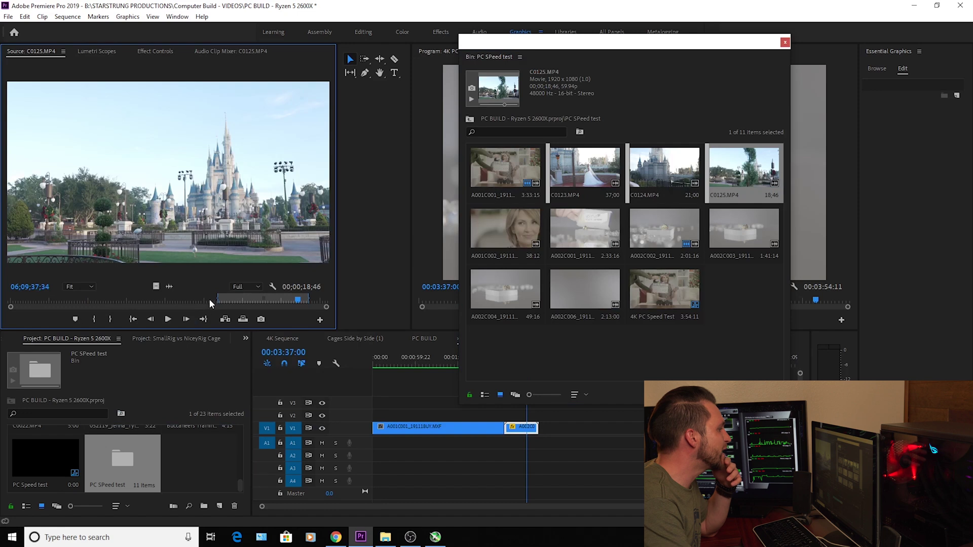
drag(59, 297, 307, 302)
drag(155, 286, 549, 430)
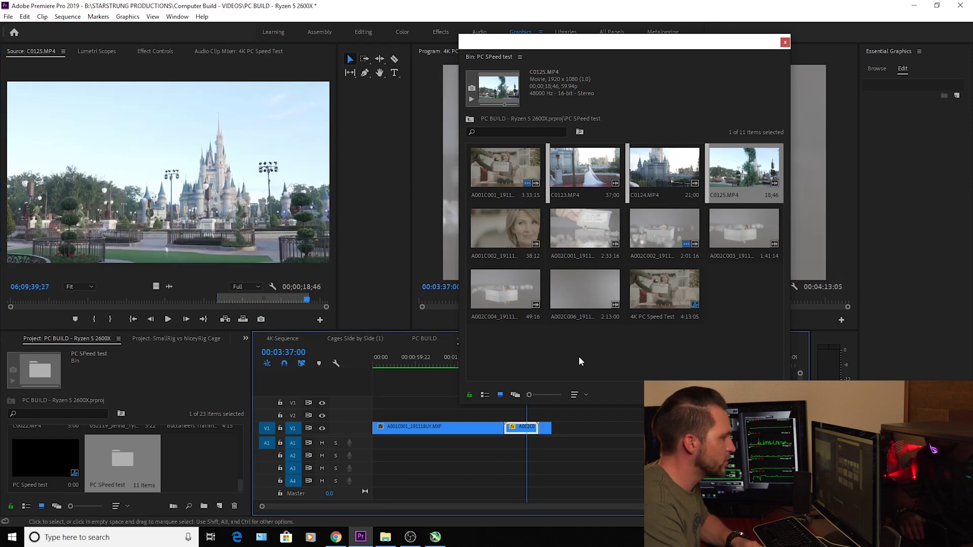
Step: Uncover the Program monitor, move the playhead onto C0125.MP4 at 00:03:55:11, and close the bin window
drag(699, 45, 245, 69)
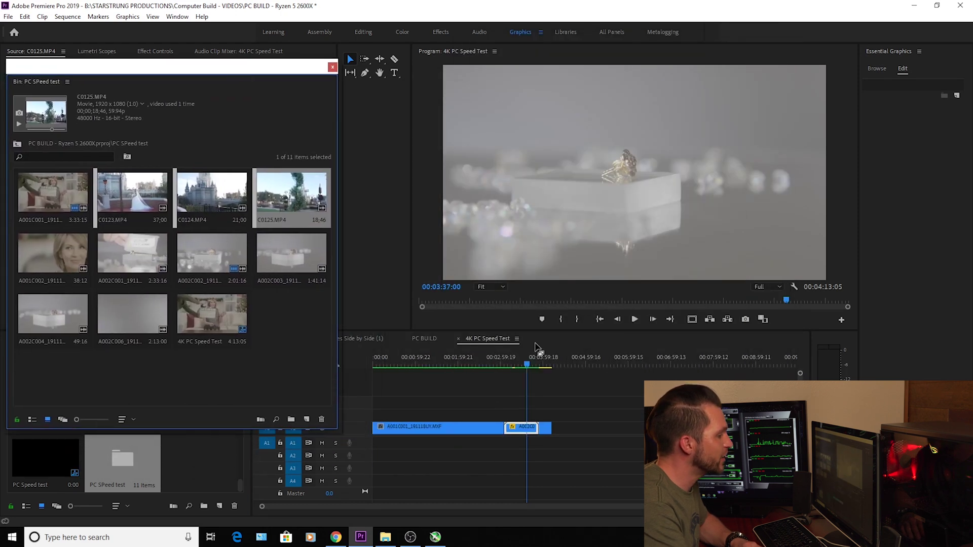
click(543, 361)
drag(542, 361, 540, 362)
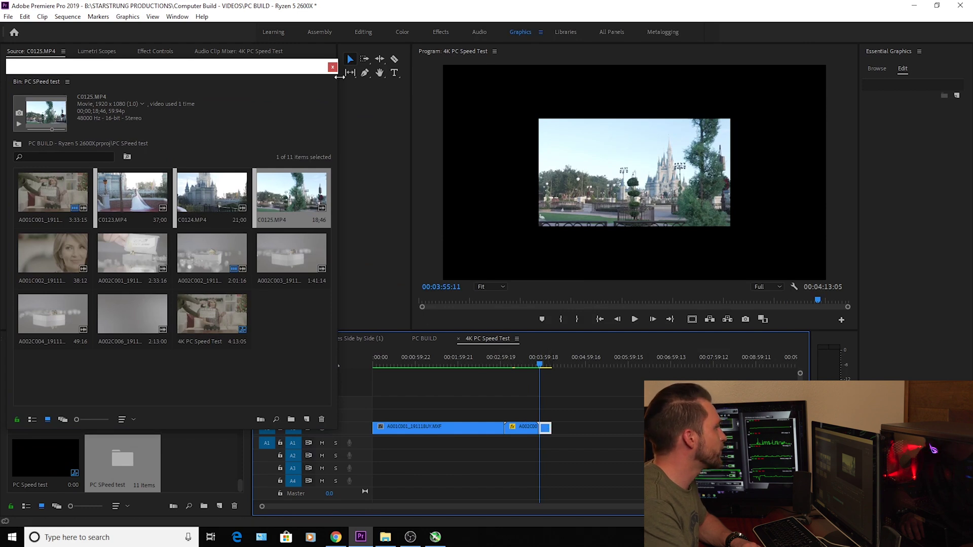
drag(320, 71, 306, 160)
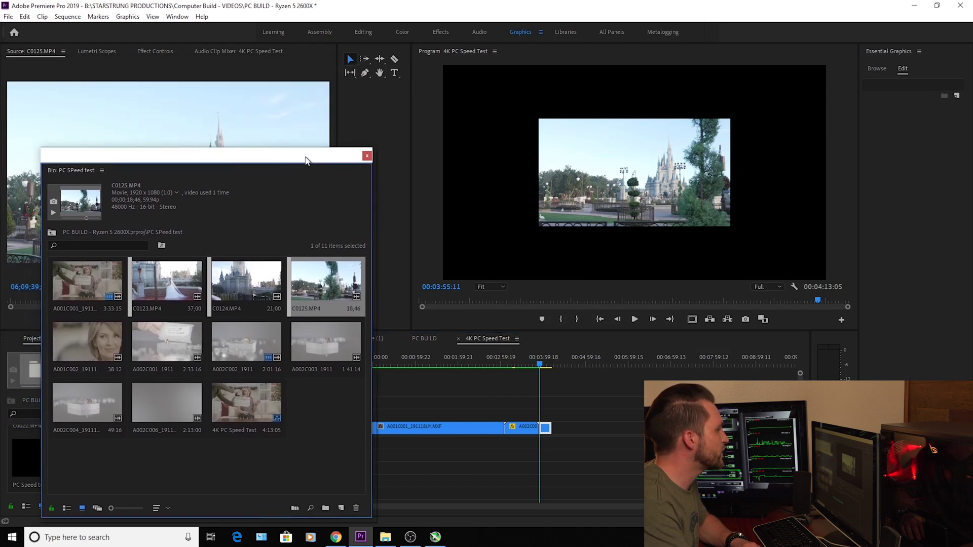
click(366, 156)
Step: Set the Motion scale of the C0125.MP4 clip in the sequence to 200
click(147, 51)
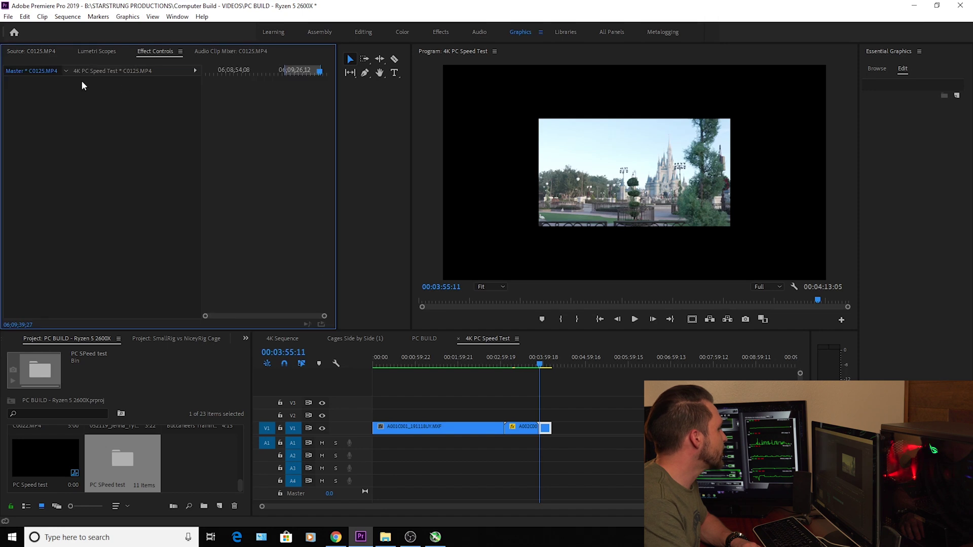
click(545, 428)
click(544, 428)
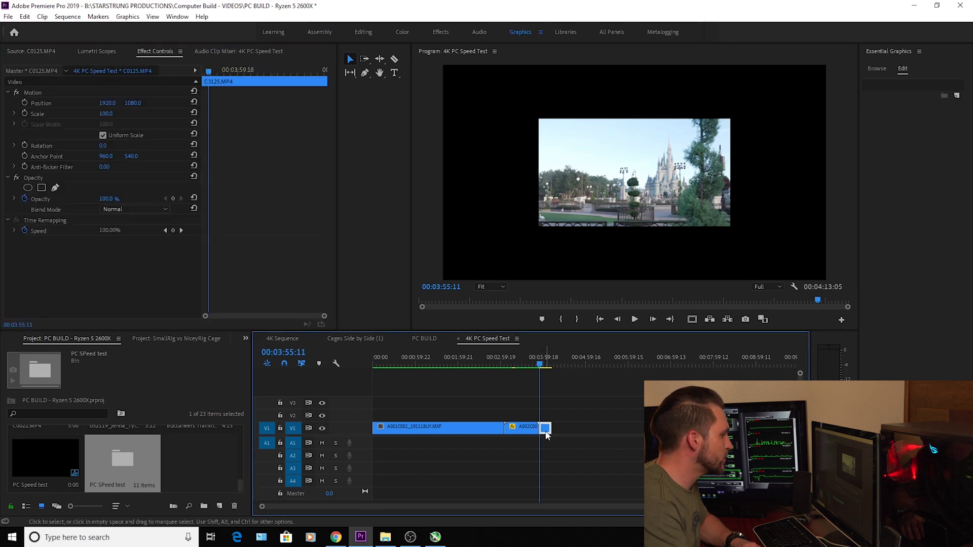
click(107, 113)
text(200)
key(Return)
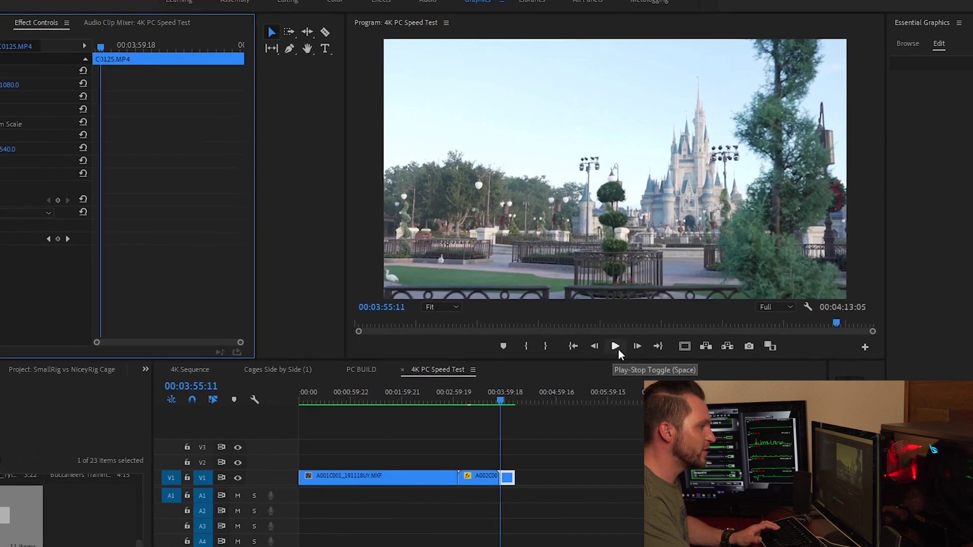
Step: Play the sequence from about 00:03:46:22 through the C0125.MP4 clip, stopping at 00:04:12:18
click(460, 430)
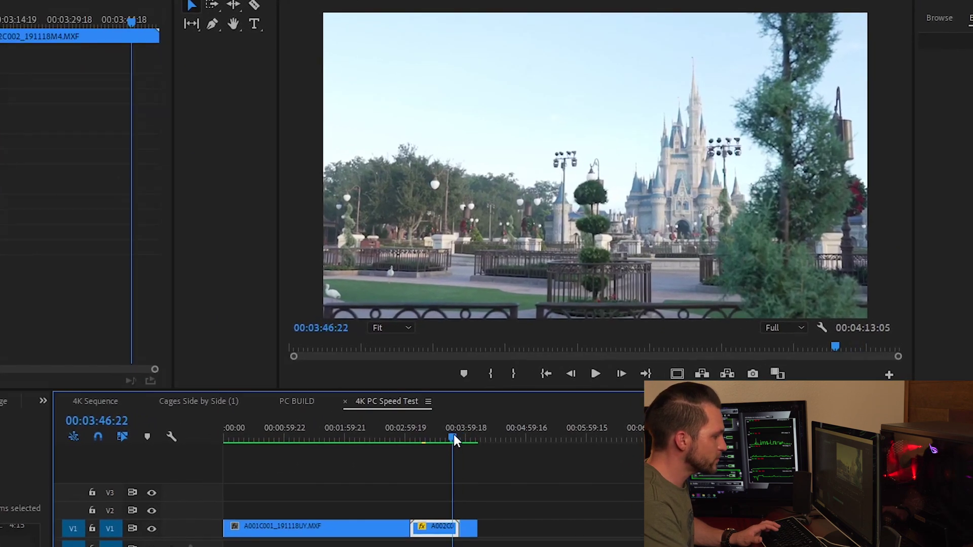
click(600, 367)
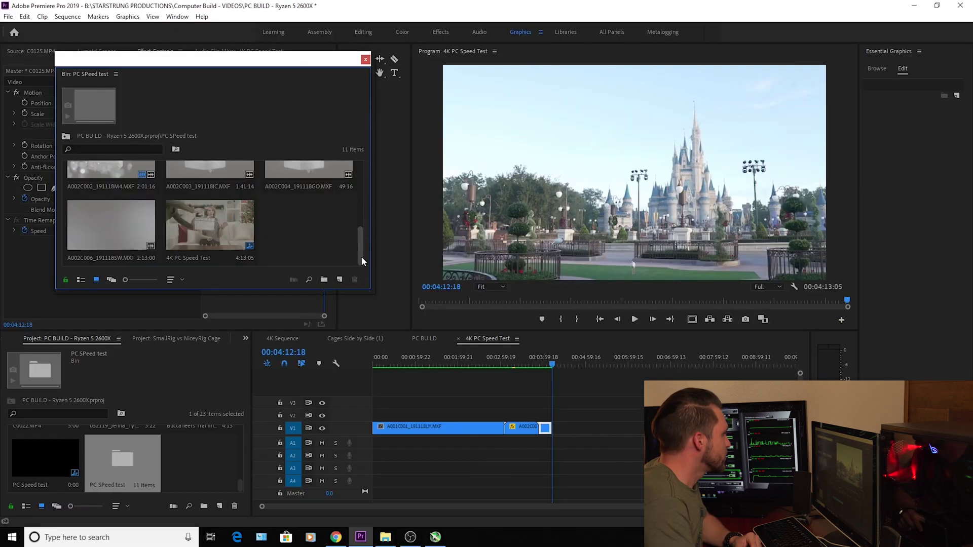
drag(361, 256, 363, 220)
scroll(363, 220, down, 2)
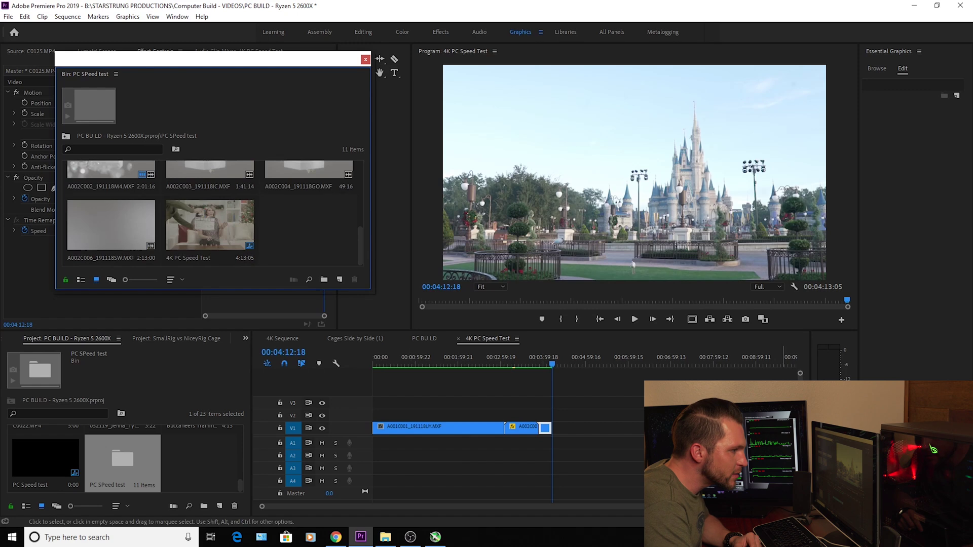
click(825, 288)
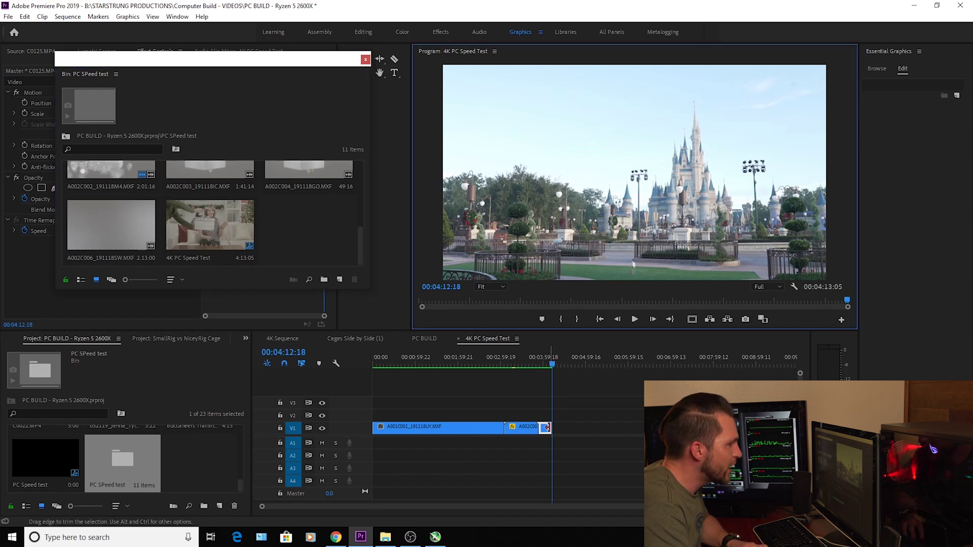
click(365, 59)
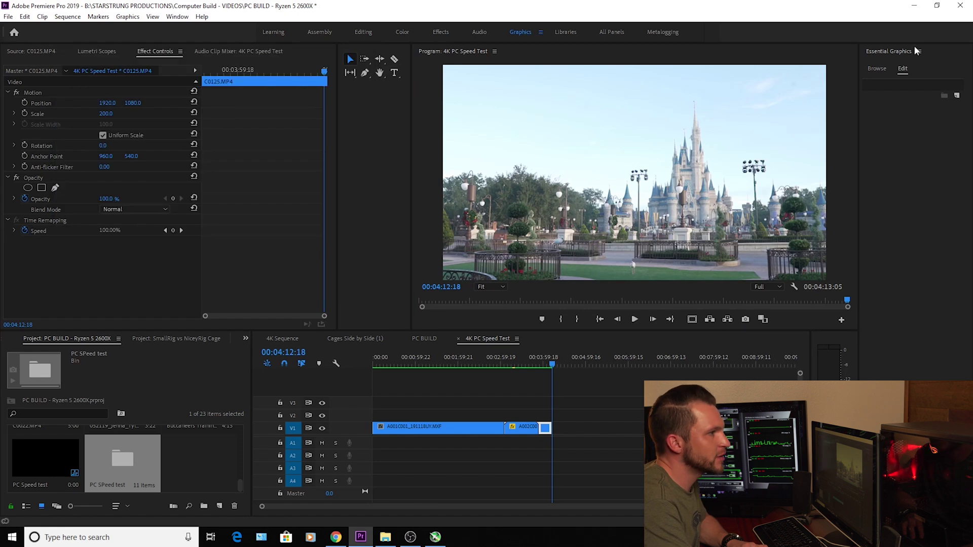
Step: Place the title_250 graphics template on V2 above A002C002_191118M4.MXF, just after 00:03:19:19
click(875, 68)
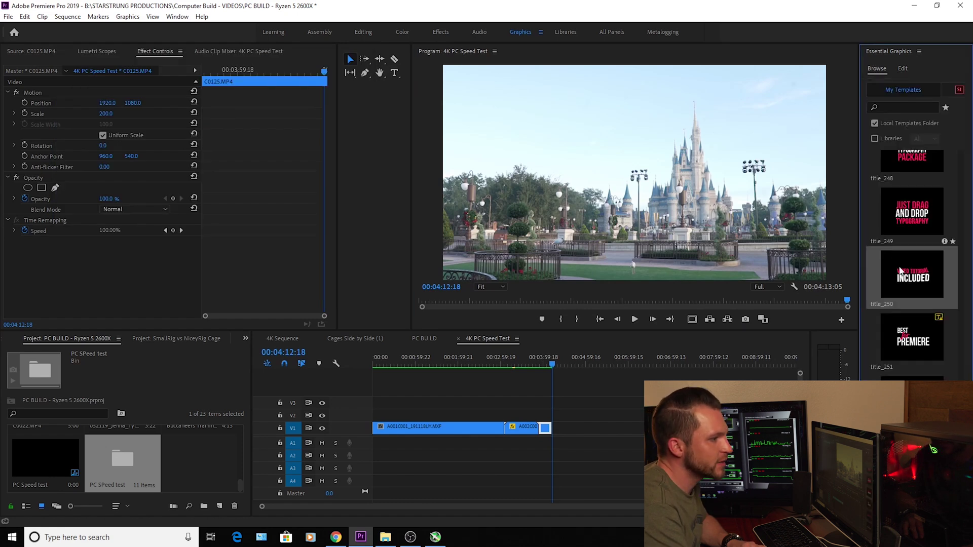
drag(609, 373, 516, 414)
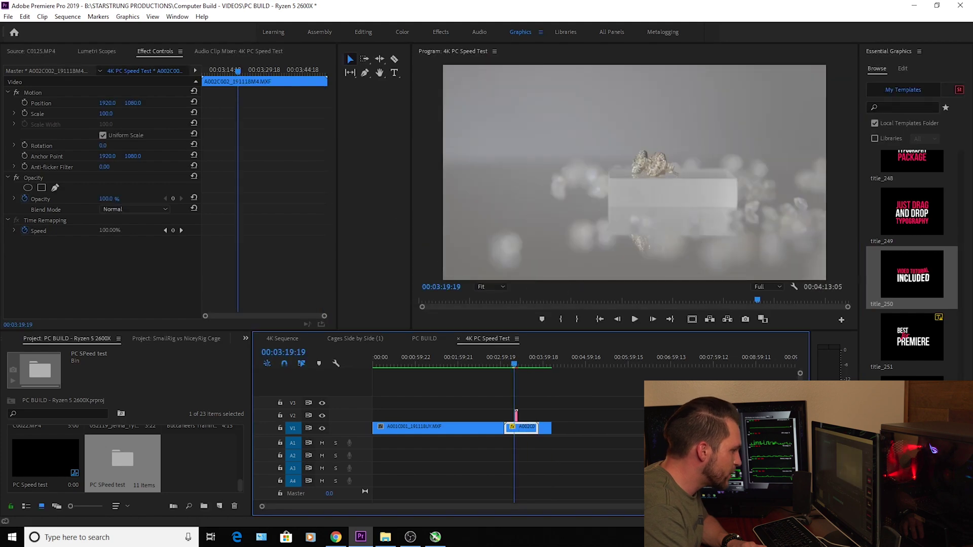
key(equal)
key(equal)
key(equal)
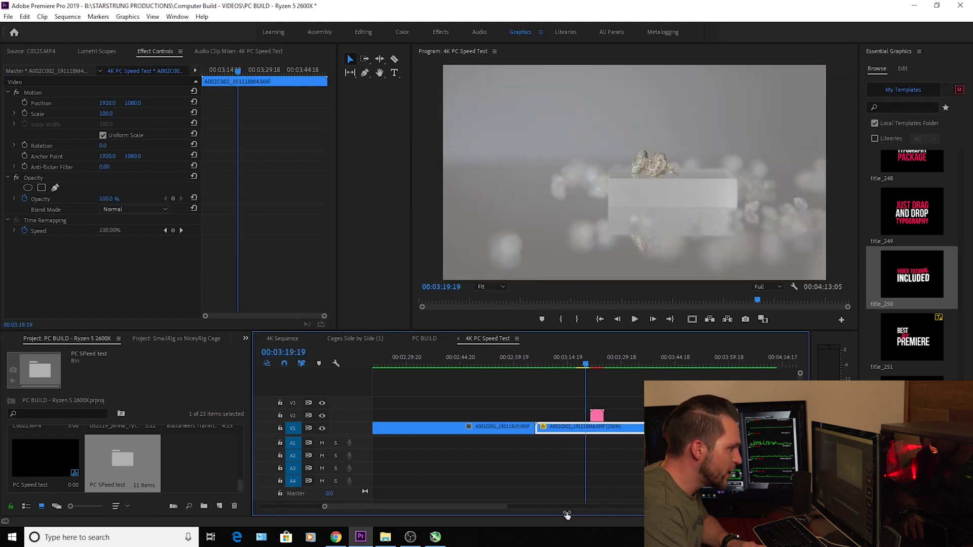
Step: Change the first text line of the title_250 graphic on V2 to "4K 60fps"
click(598, 357)
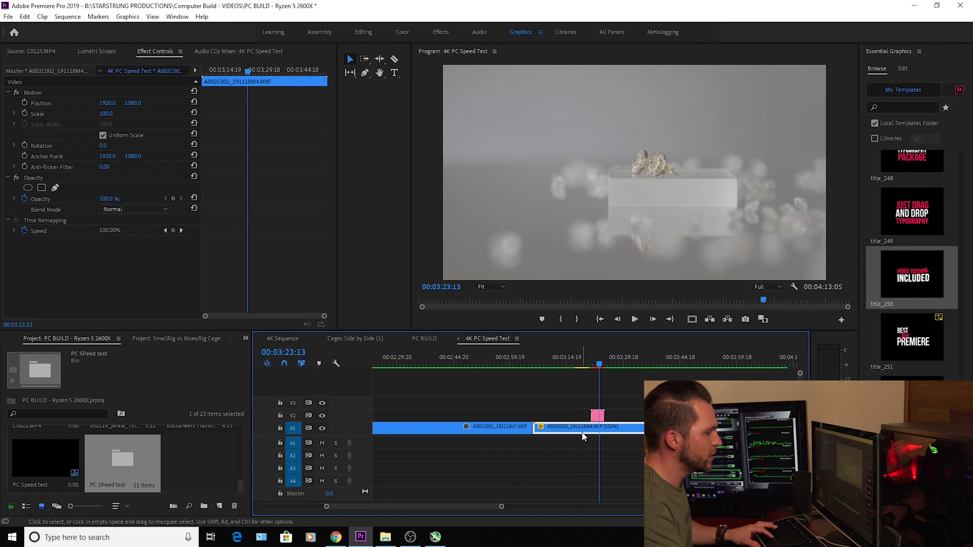
click(597, 416)
click(910, 106)
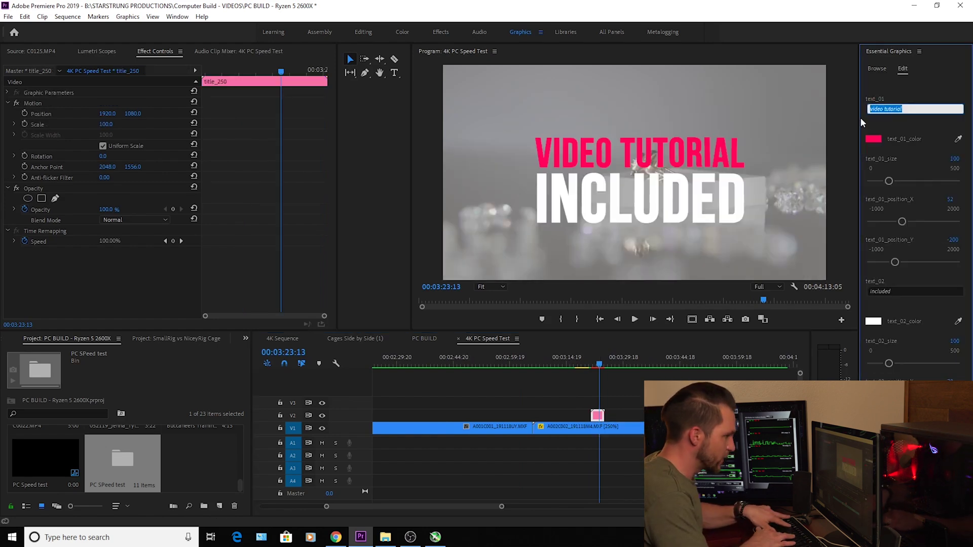
text(S)
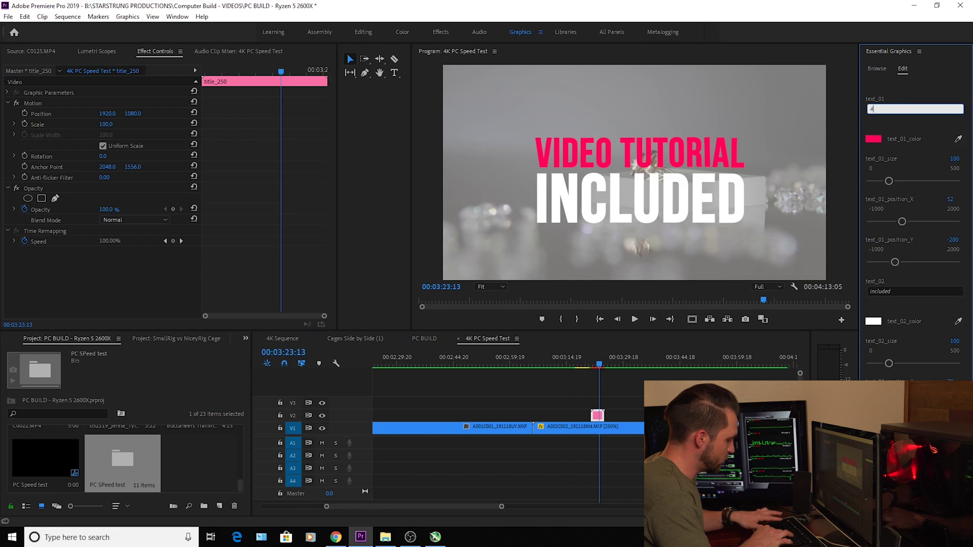
text(K 60fps)
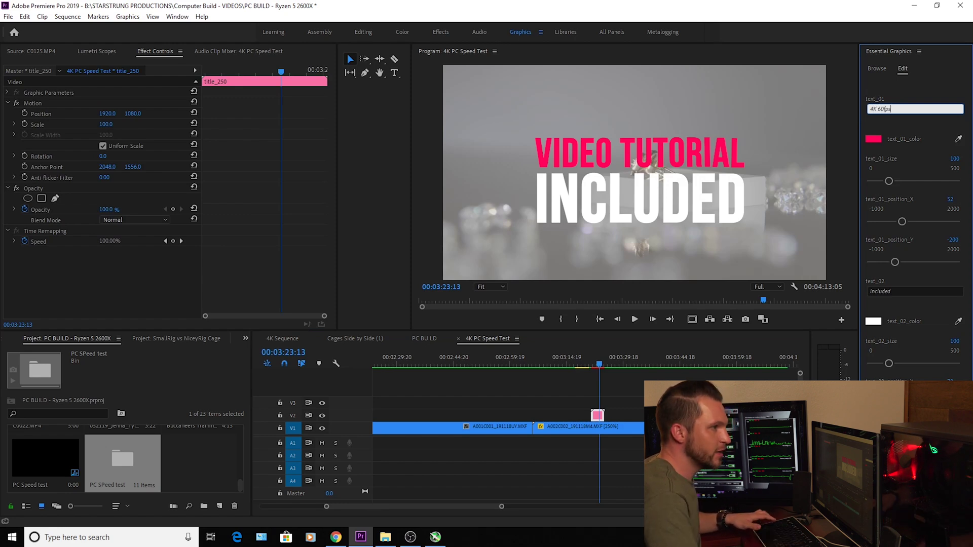
Step: Change the title's second text line to "SONY F55" and colour its first text line bright green
click(913, 290)
text(SONY)
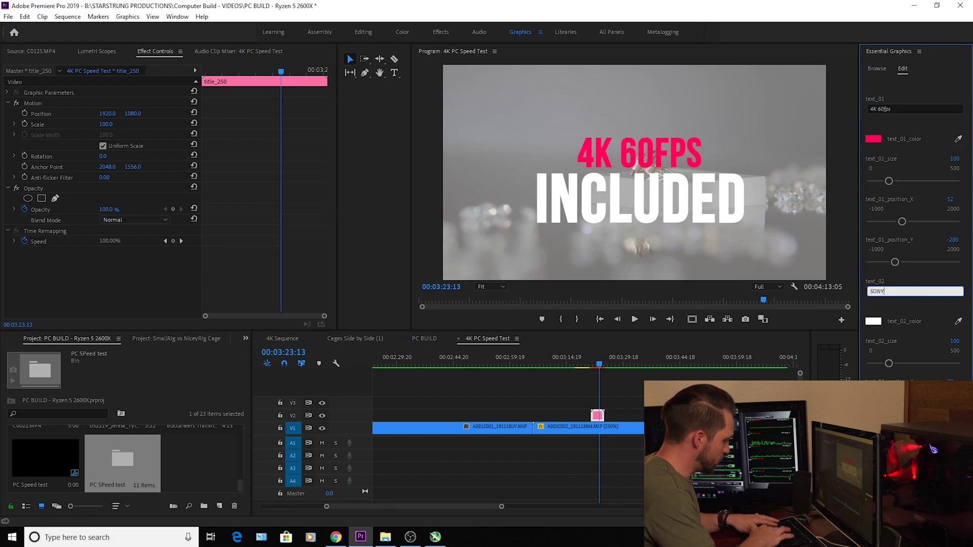
text( FS5)
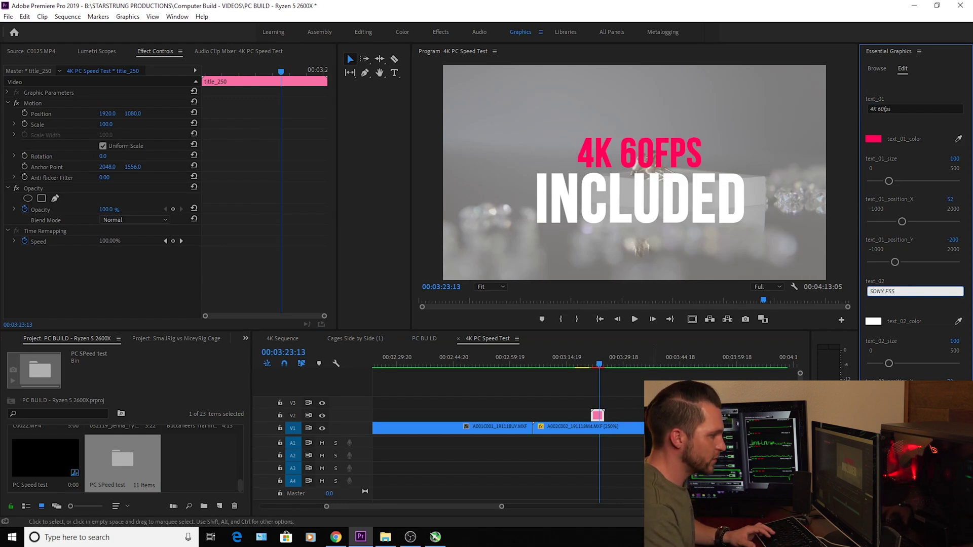
click(959, 136)
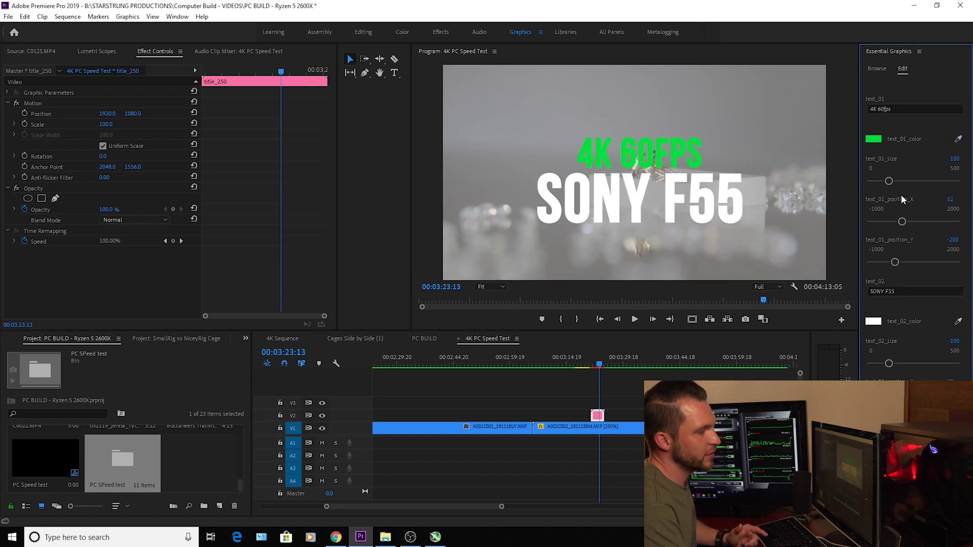
Step: Play the title graphic over the second clip from its beginning and stop at 00:03:25:20
click(595, 365)
drag(597, 363, 591, 362)
click(634, 319)
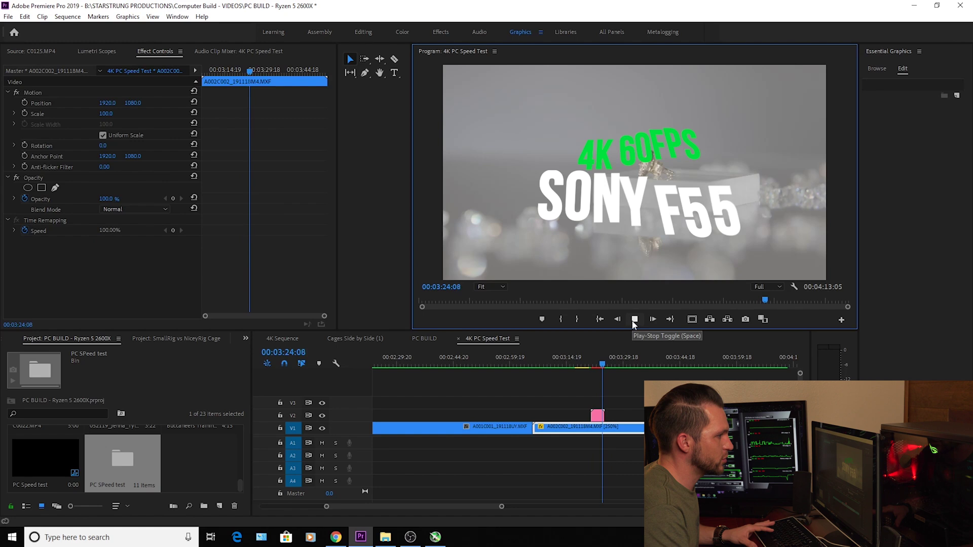
click(634, 319)
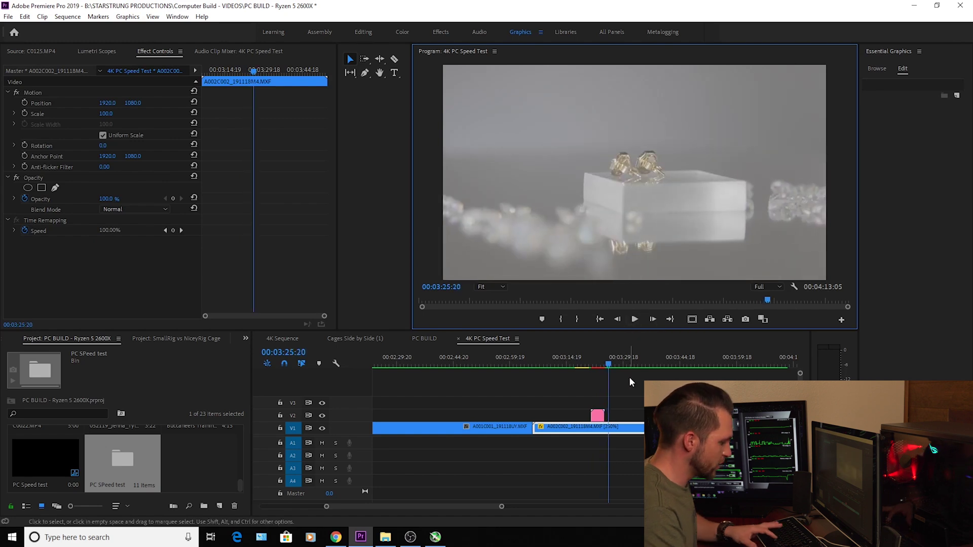
Step: Render the sequence's video preview with the render details expanded, and stop the playback that runs from the sequence start
key(Return)
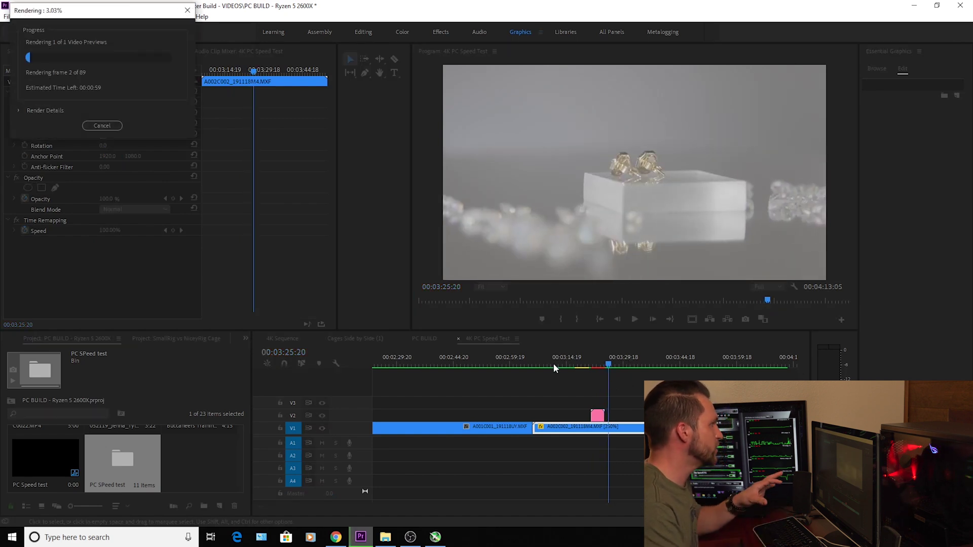
drag(56, 10, 458, 145)
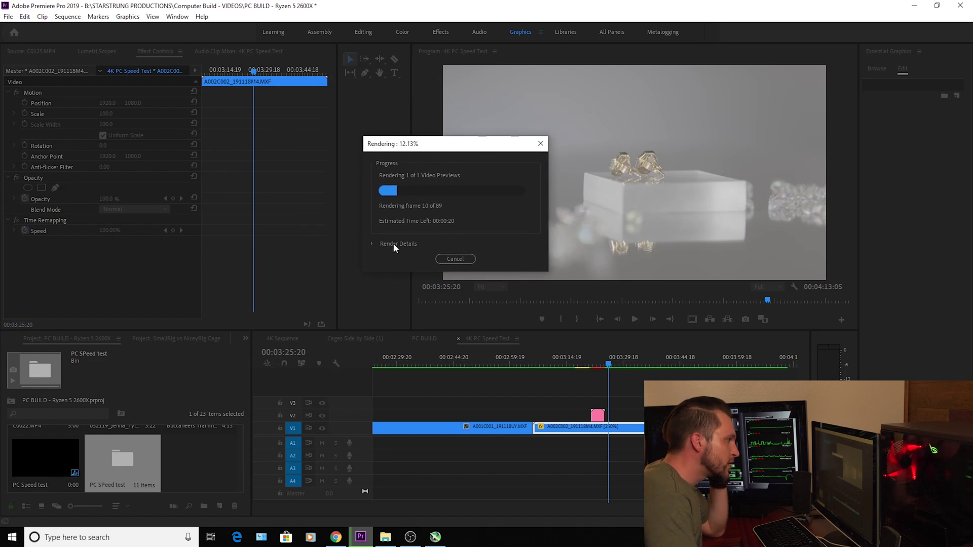
click(373, 244)
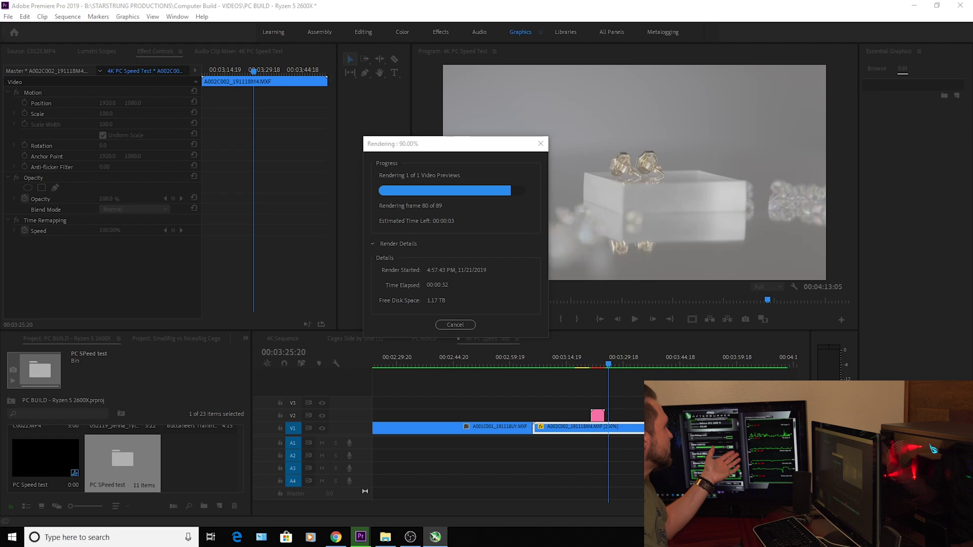
key(Home)
key(space)
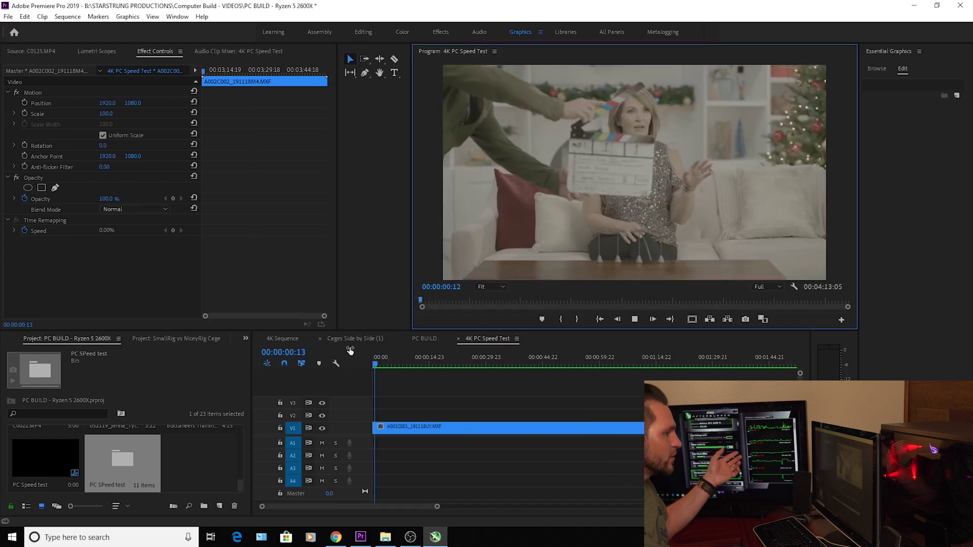
click(634, 320)
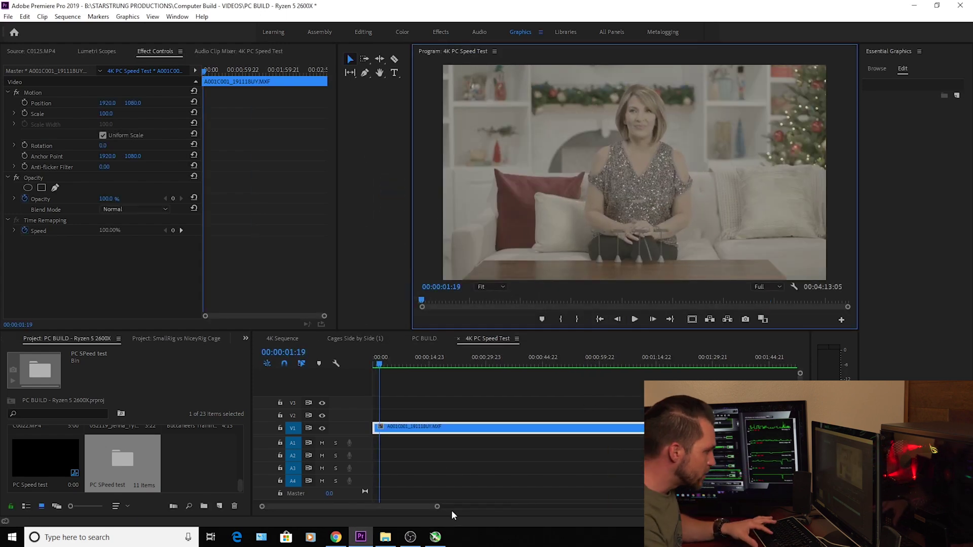
Step: Play the rendered title section from 00:03:21:01 and stop at 00:03:29:15
drag(438, 508, 477, 506)
click(611, 361)
click(613, 358)
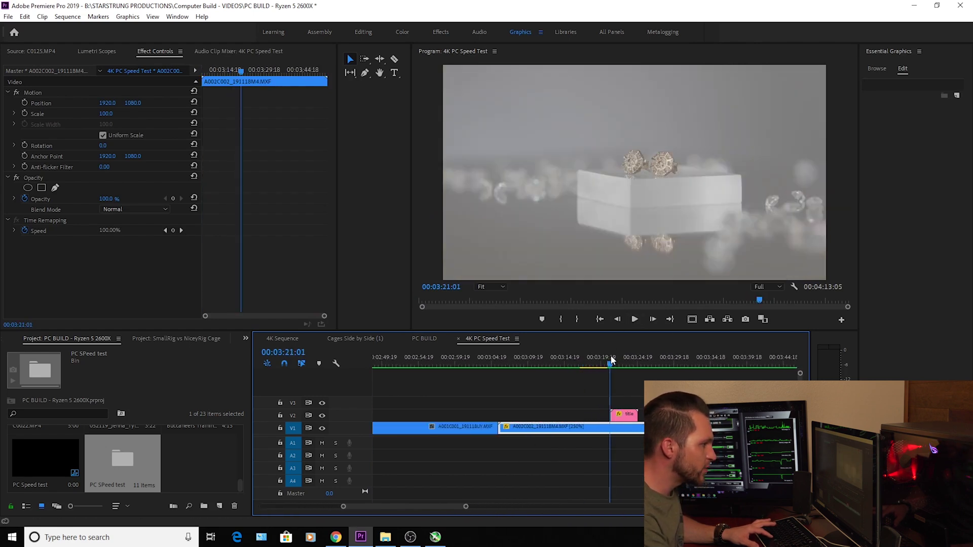
click(634, 320)
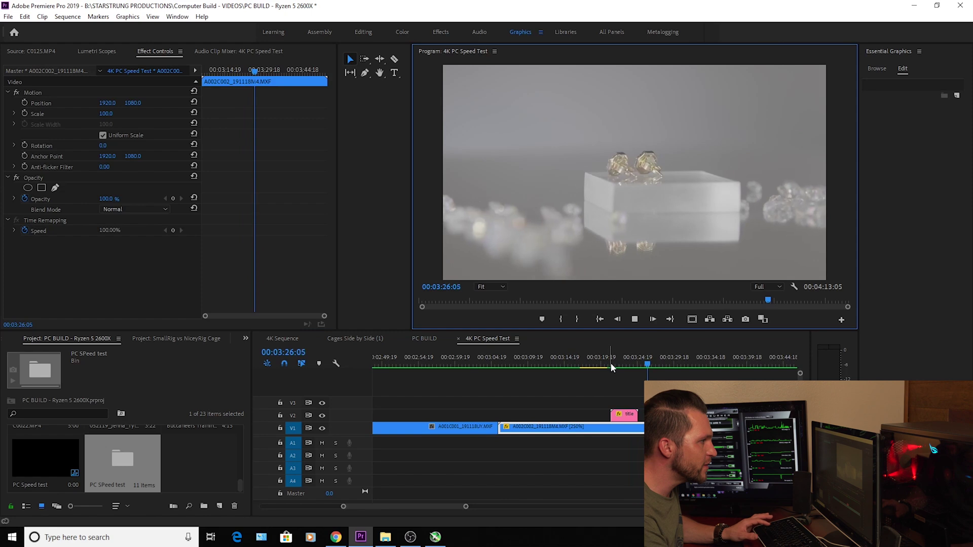
click(634, 321)
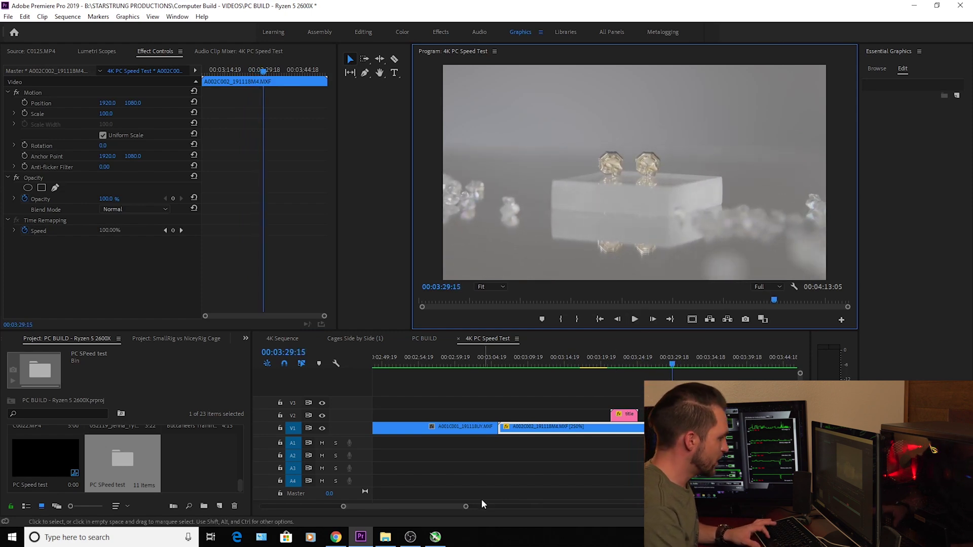
Step: Create an adjustment layer at 3840 x 2160, 23.976 fps, with square pixels
drag(465, 506, 570, 507)
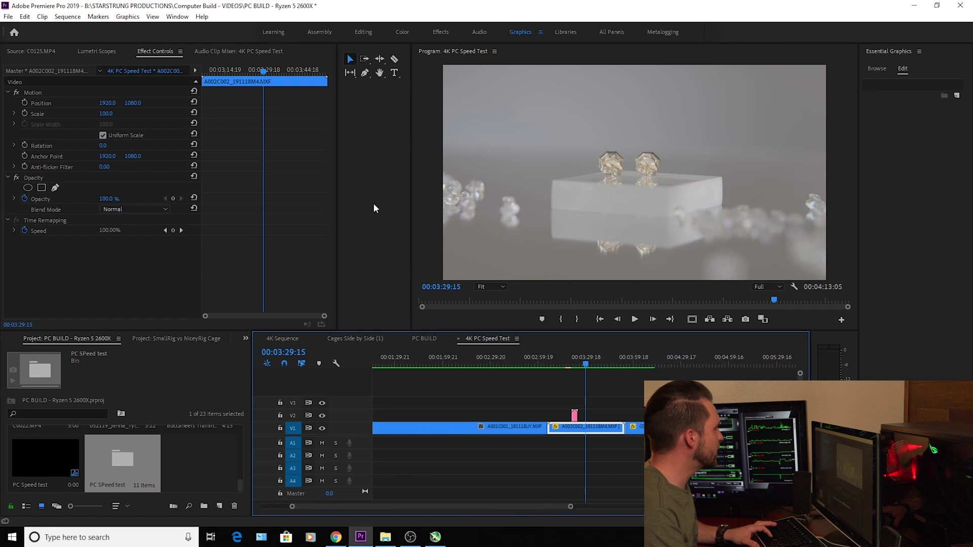
click(8, 17)
mouse_move(101, 29)
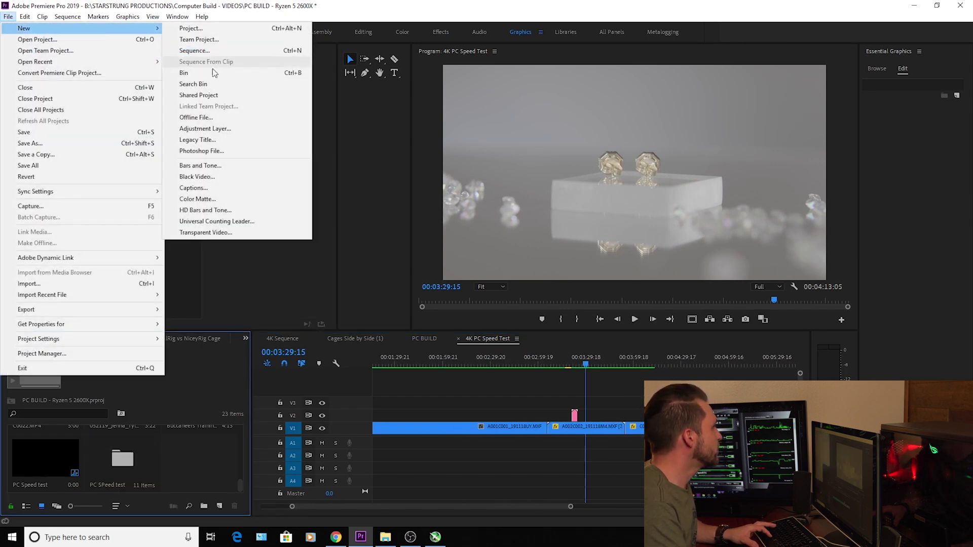
click(204, 128)
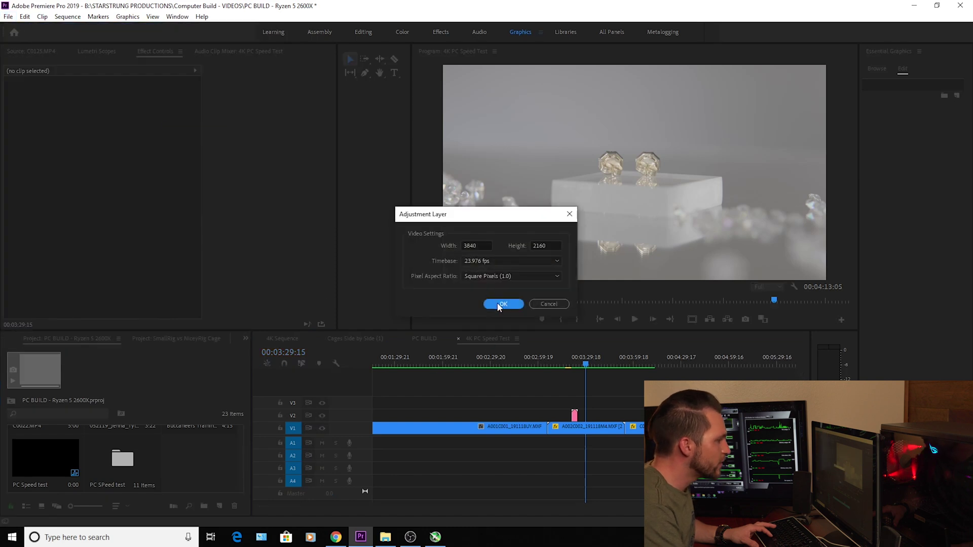
click(501, 304)
Step: Place the adjustment layer on V3 and extend it across the full length of the sequence
drag(224, 460, 363, 407)
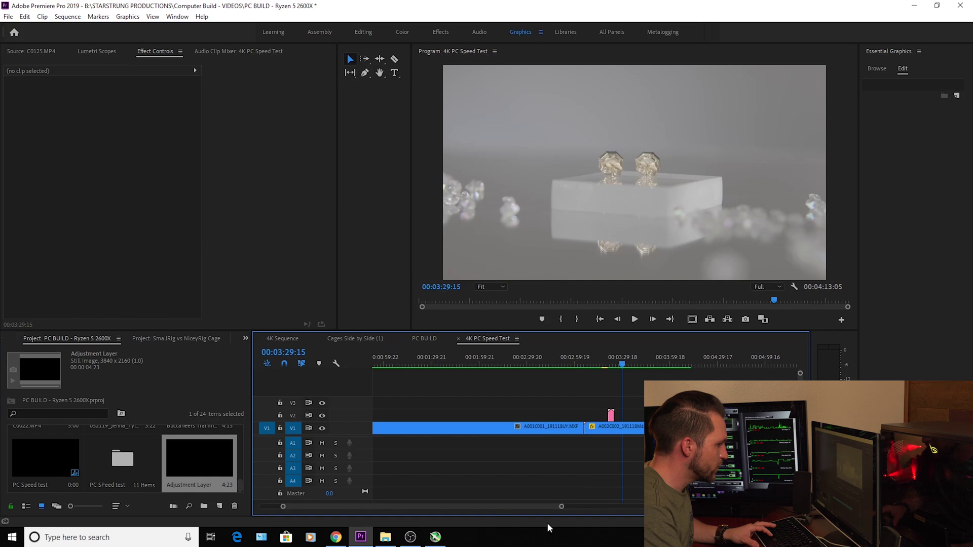
drag(562, 507, 616, 506)
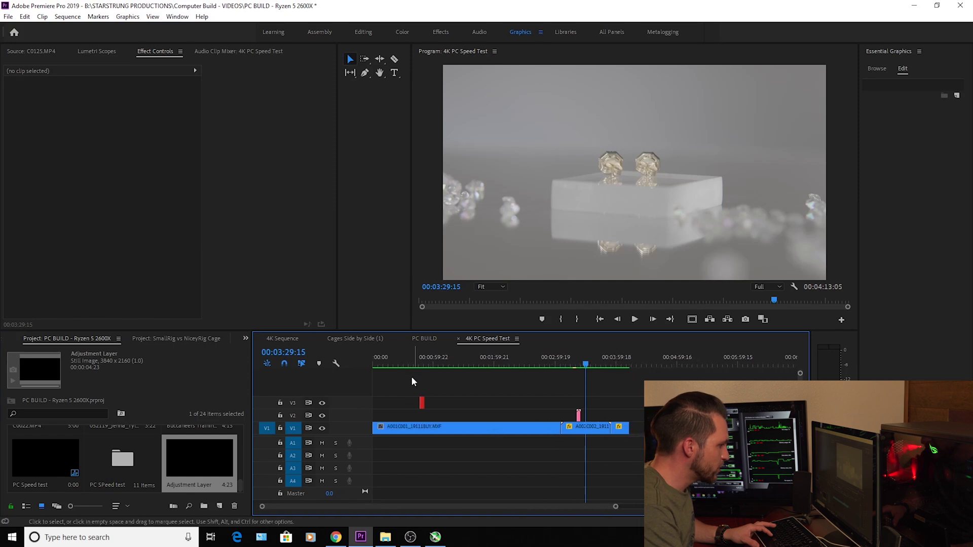
click(420, 403)
drag(417, 401, 628, 404)
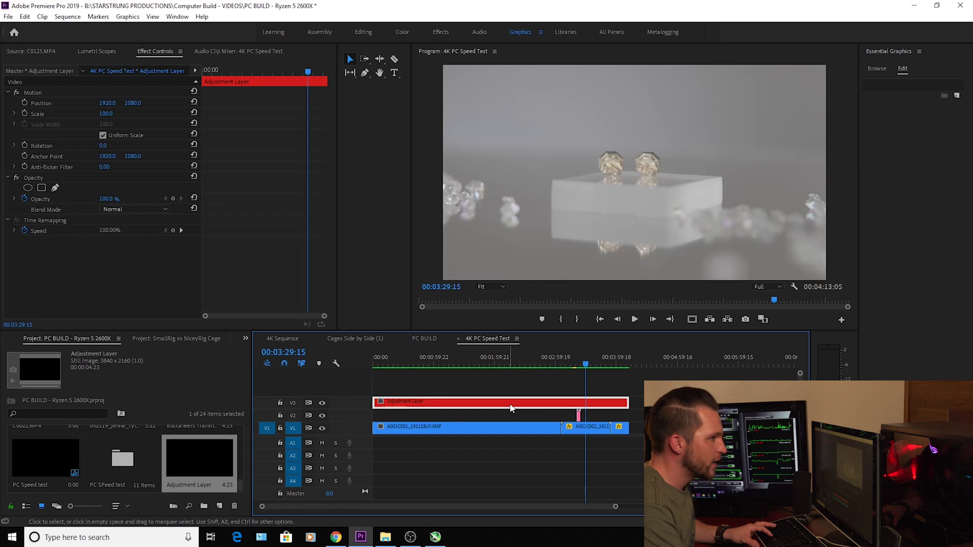
Step: Set the adjustment layer's Lumetri exposure to -0.2, contrast 31.9, highlights -21.1, shadows 21.1, whites 30.8, blacks -33.0 and basic saturation 129.7
click(401, 32)
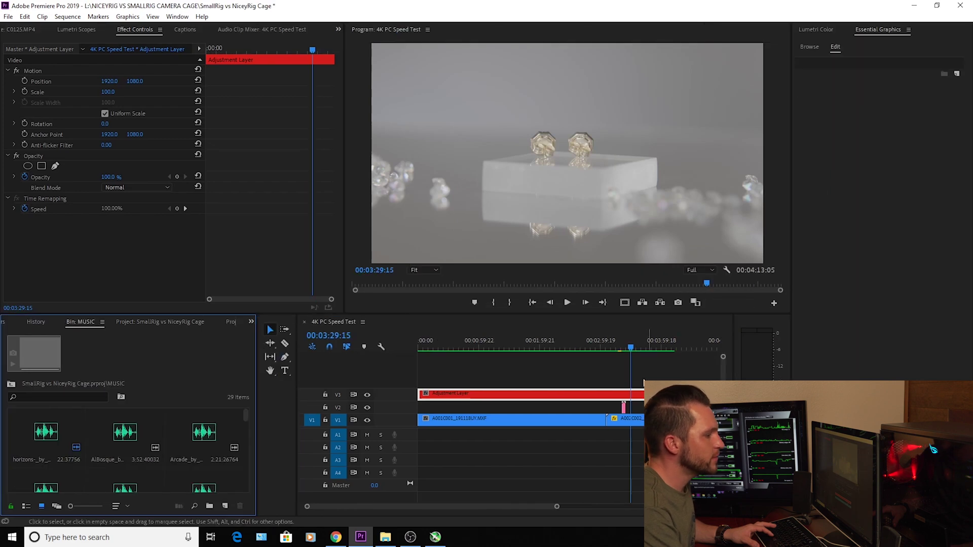
click(821, 32)
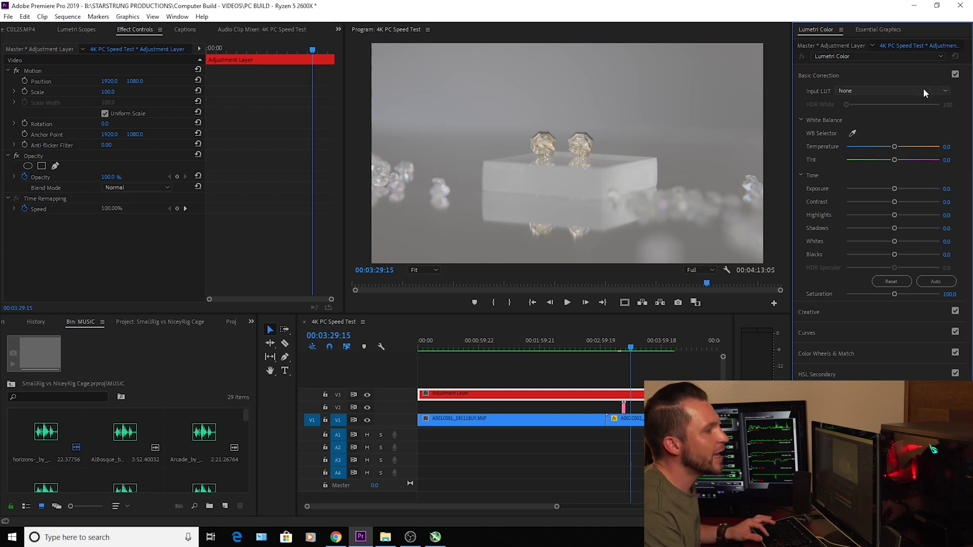
drag(895, 189, 903, 190)
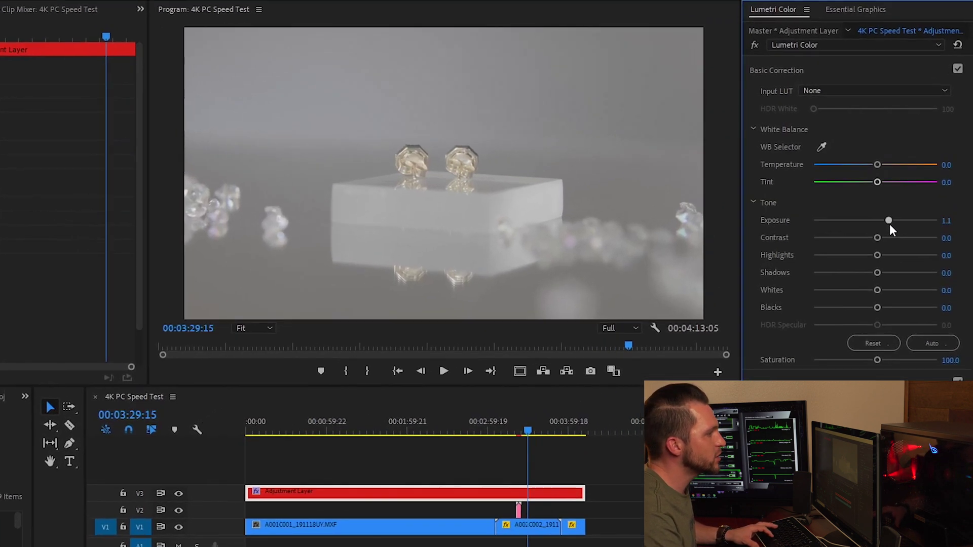
drag(889, 224, 854, 307)
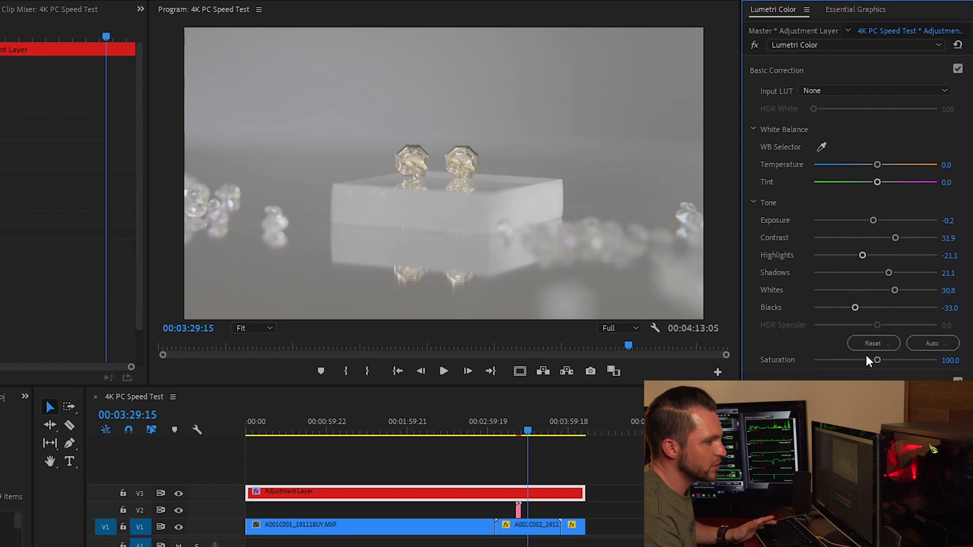
Step: Set the adjustment layer's creative sharpen to 26.5, vibrance to 31.9 and saturation to 113.5
click(914, 380)
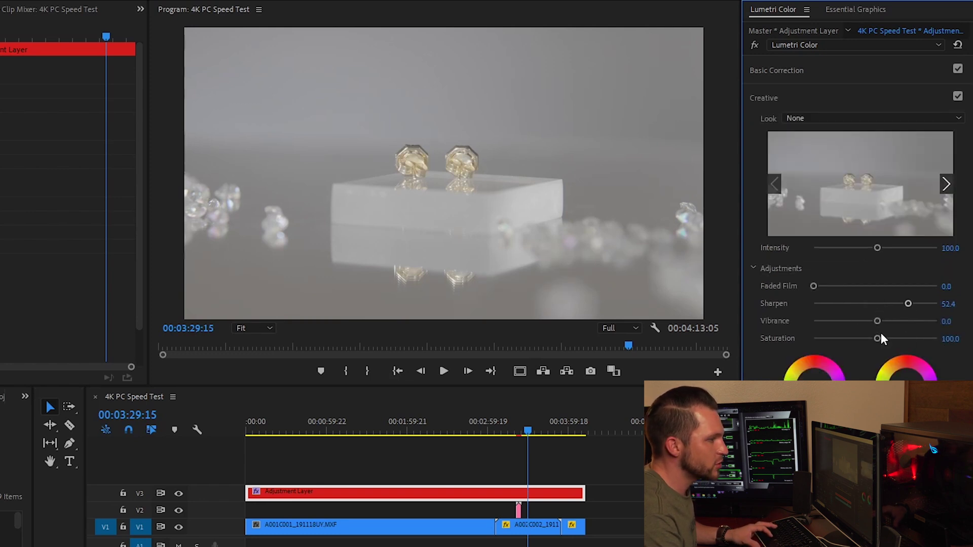
click(891, 304)
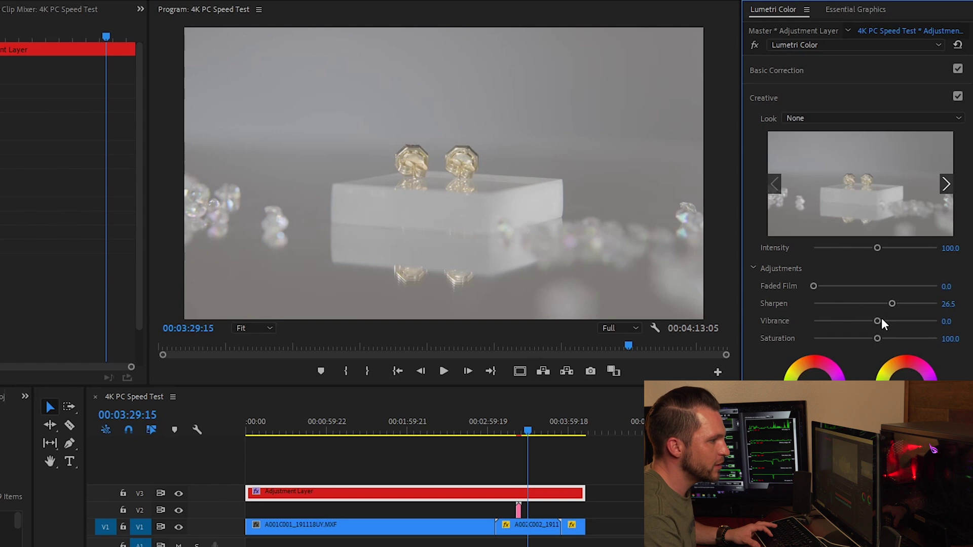
mouse_move(878, 321)
mouse_down()
mouse_move(894, 322)
mouse_move(883, 338)
mouse_up()
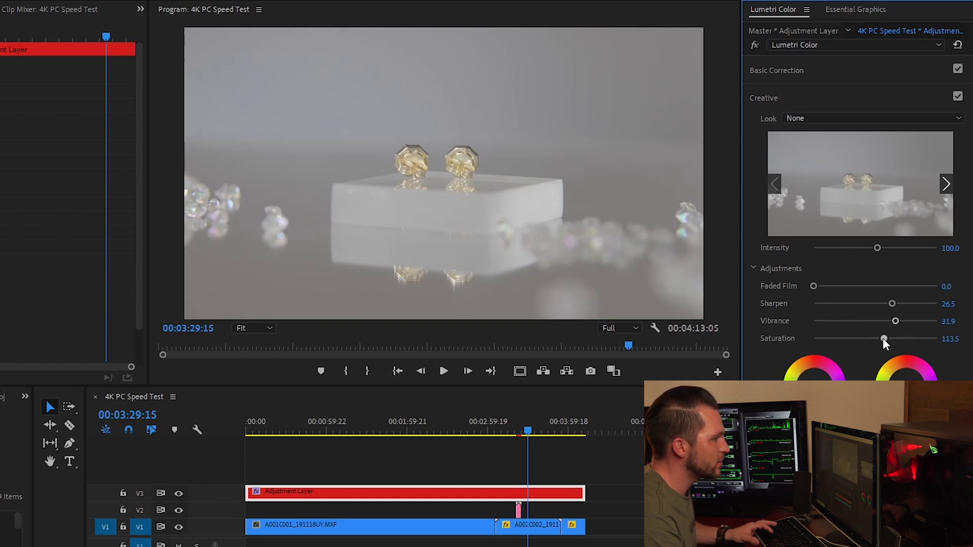
Step: Load the CBG-Daroli LUT from the LUTs folder on the BARRACUDA 4TB drive as the adjustment layer's creative look
click(856, 117)
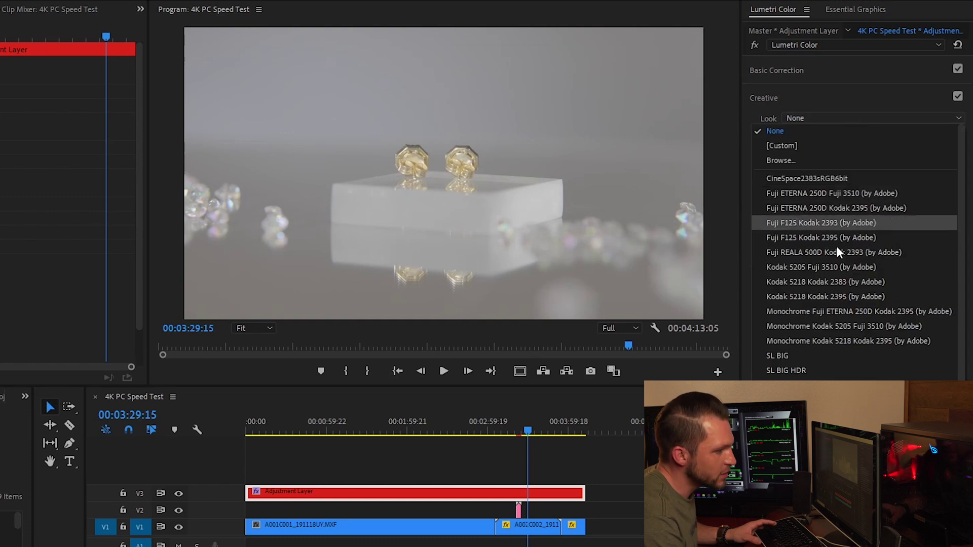
click(802, 162)
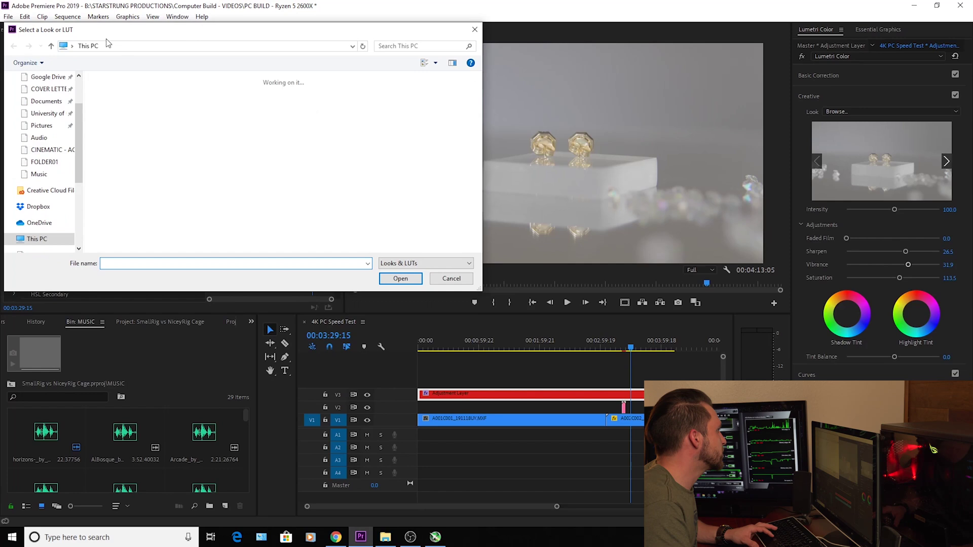
double_click(186, 227)
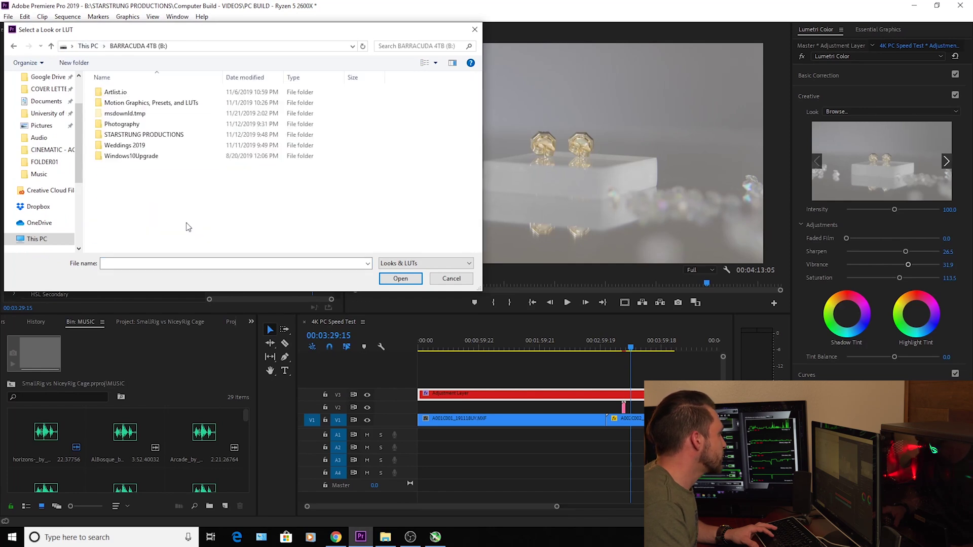
double_click(153, 103)
double_click(116, 91)
double_click(142, 124)
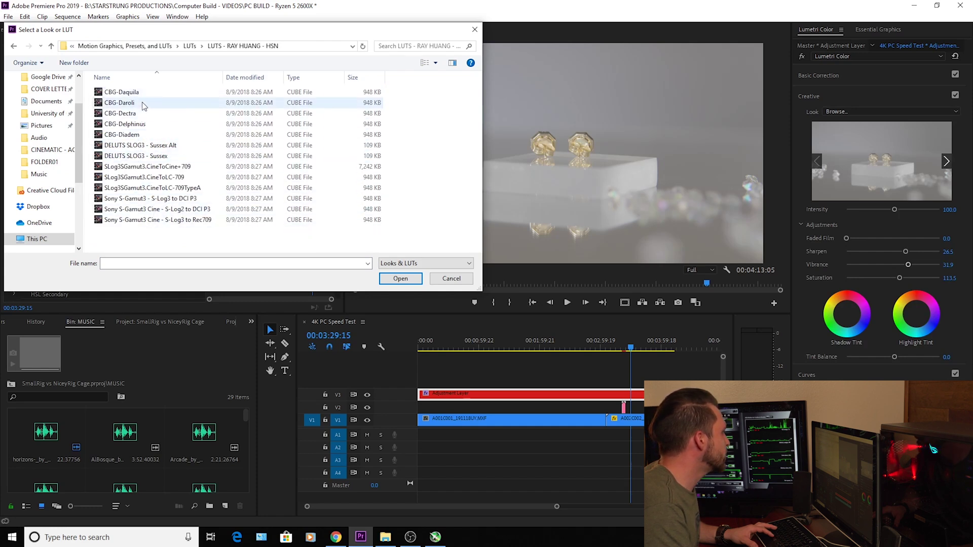
click(119, 103)
click(400, 278)
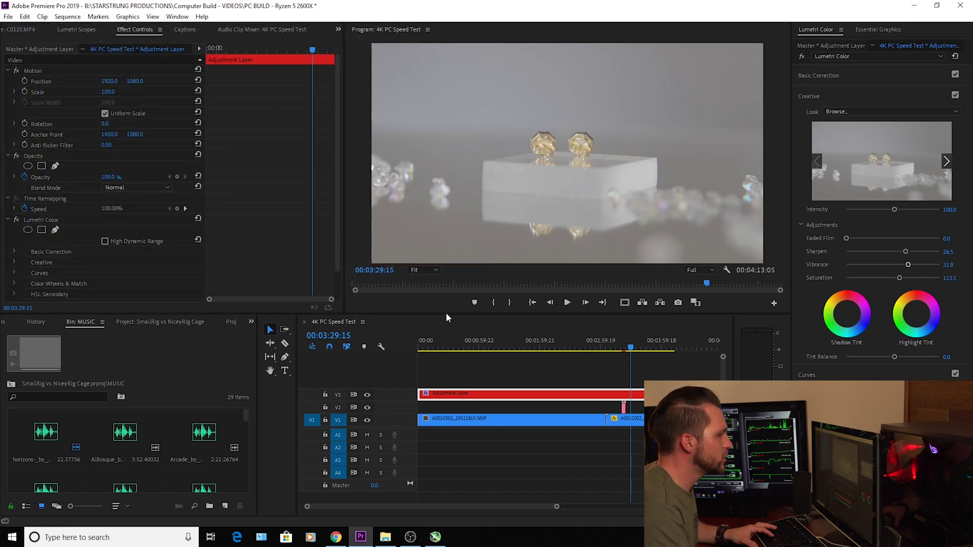
Step: Check the graded look on several clips across the sequence, ending at 00:00:11:11
click(586, 354)
drag(467, 333, 647, 349)
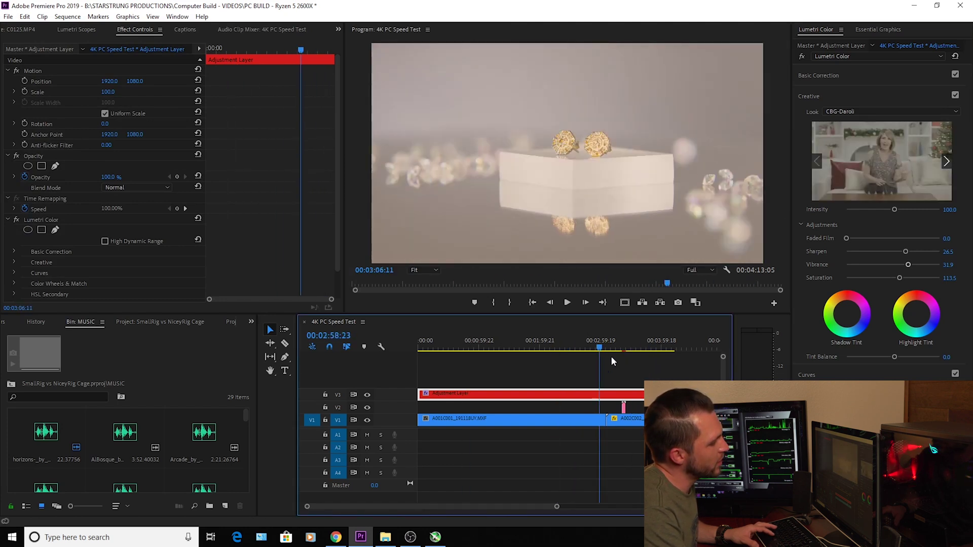
click(429, 349)
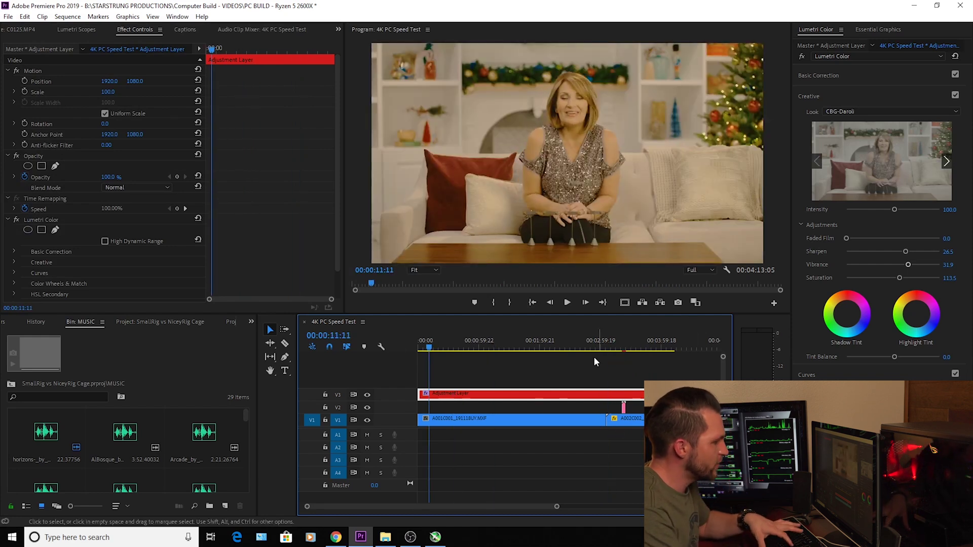
Step: Try to render the video preview of the graded sequence
key(Return)
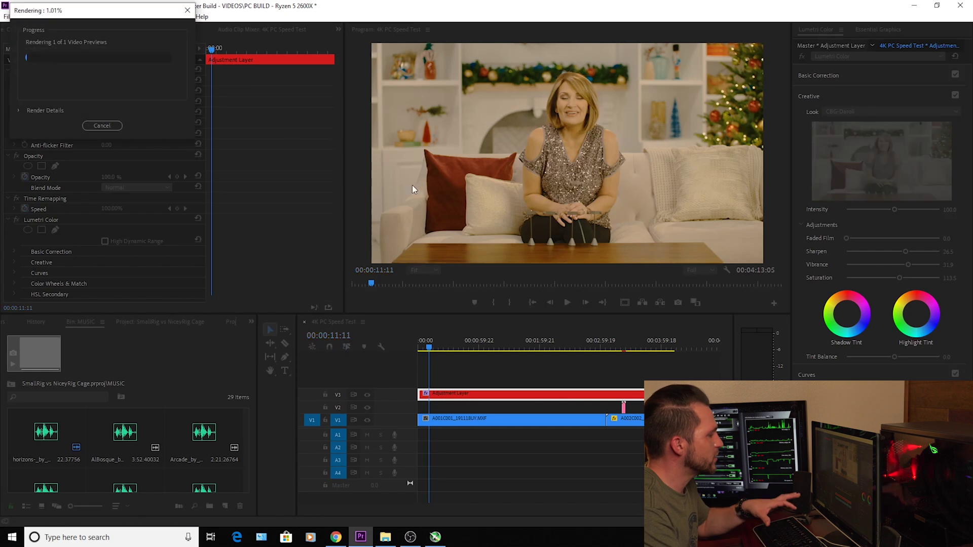
drag(87, 19, 449, 146)
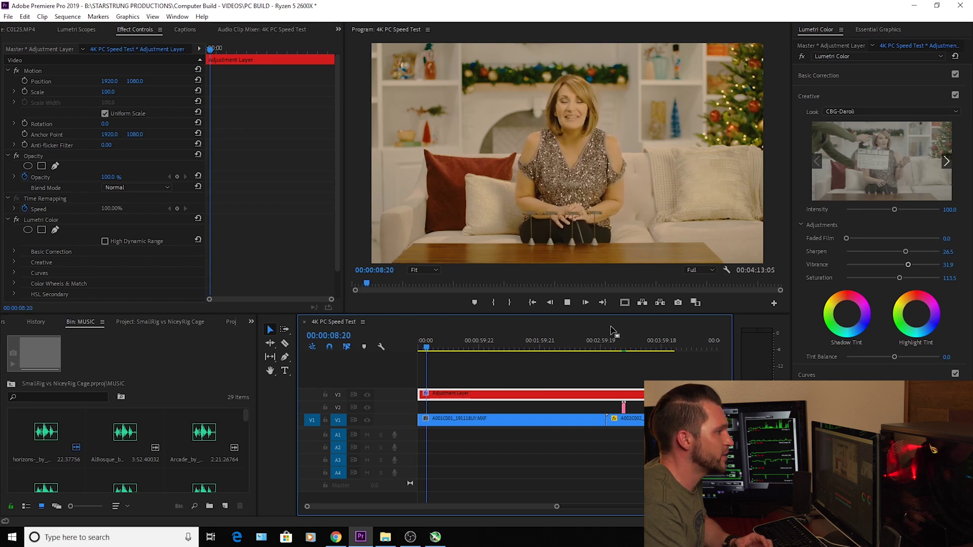
Step: During playback, set the creative faded film to 17.3, sharpen to -100.0, vibrance to -4.9 and saturation to 16.2
drag(908, 264, 862, 238)
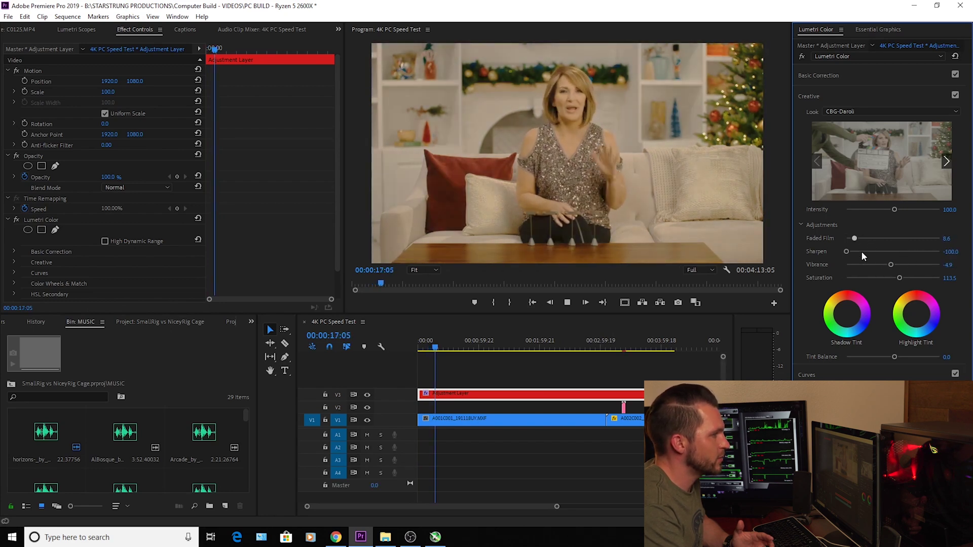
click(854, 278)
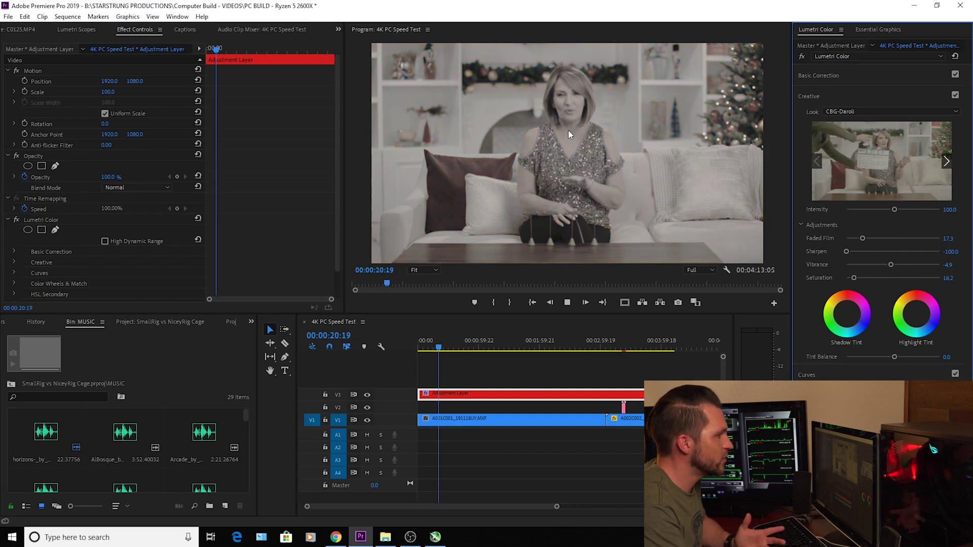
Step: During playback, set the basic highlights and shadows to 31.9, whites to 41.6 and blacks to 36.2, and stop at 00:00:39:22
click(842, 76)
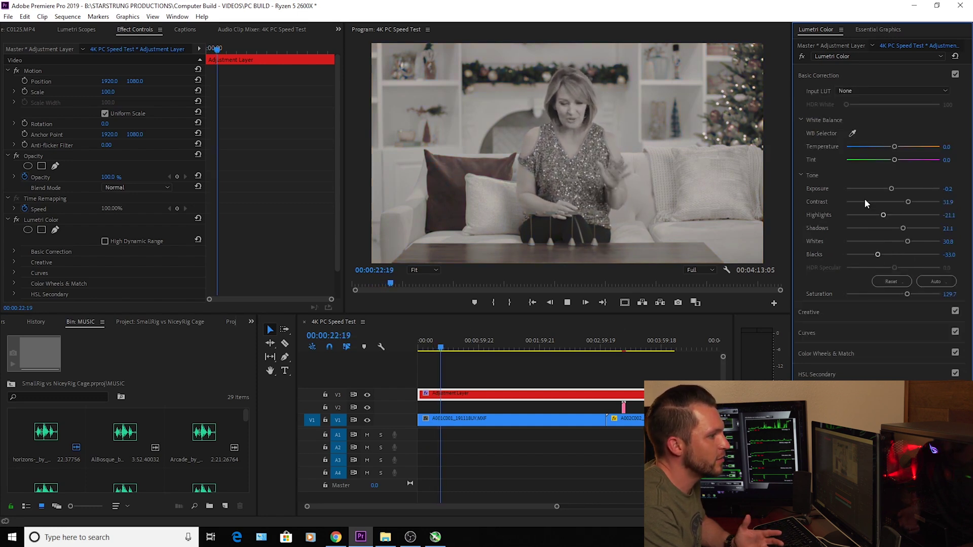
drag(884, 215, 910, 255)
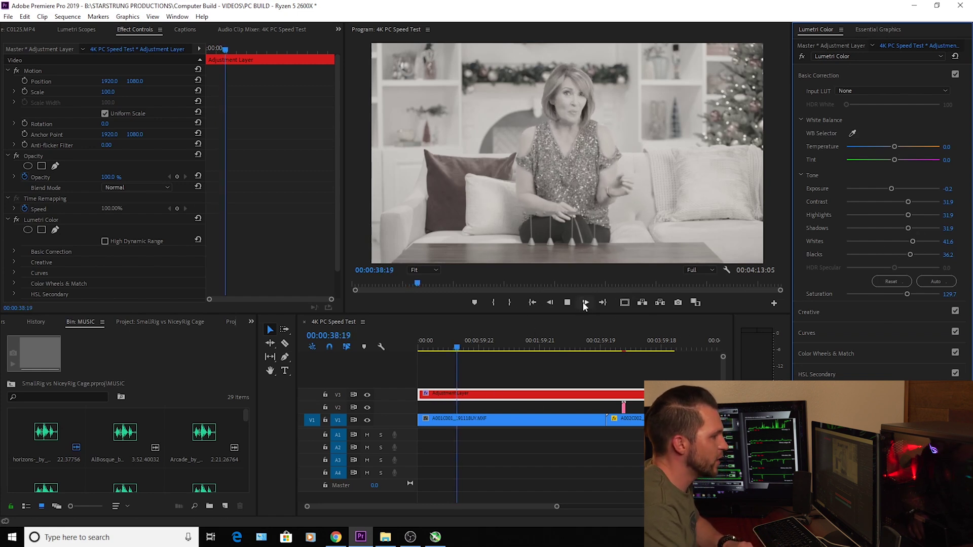
click(567, 302)
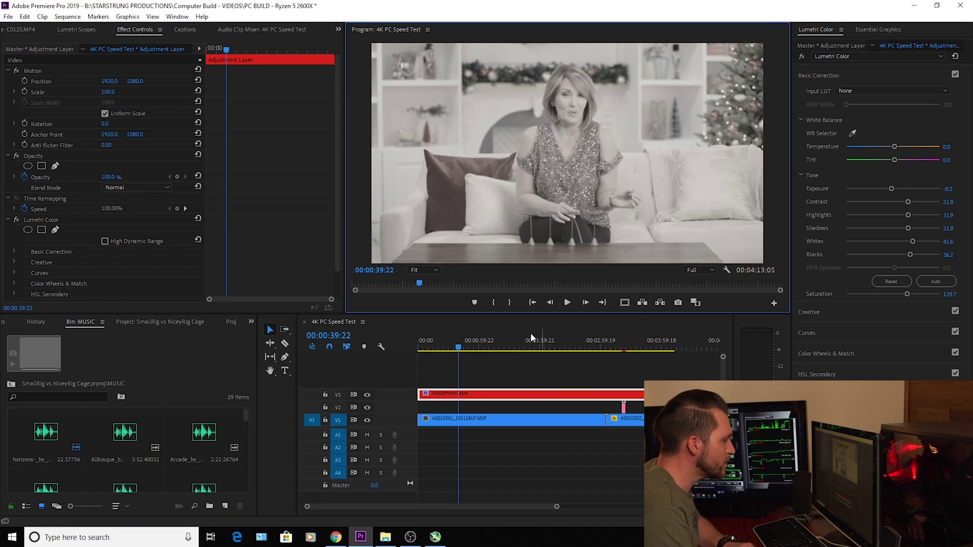
Step: Queue the sequence in Adobe Media Encoder as H.264 with the Match Source - High bitrate preset and start encoding
click(9, 17)
mouse_move(50, 311)
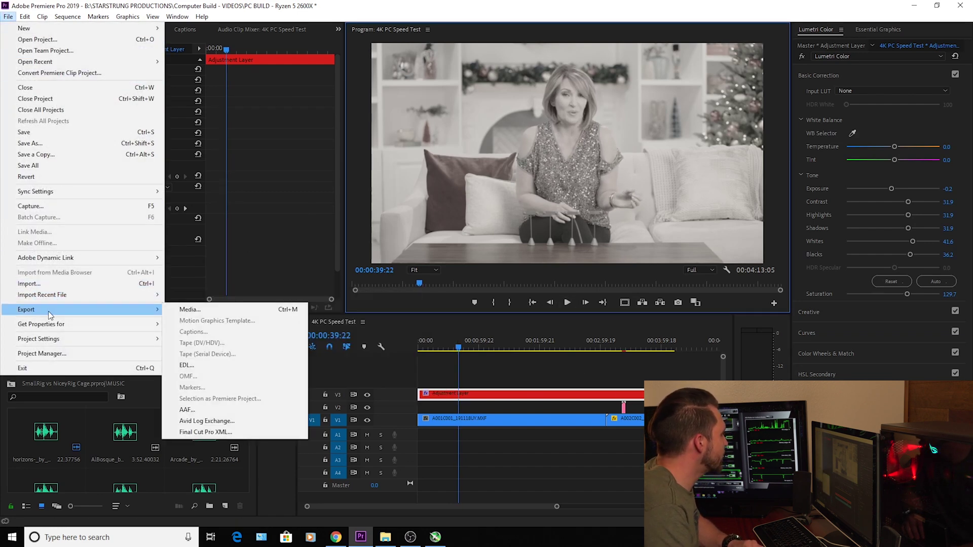
click(186, 310)
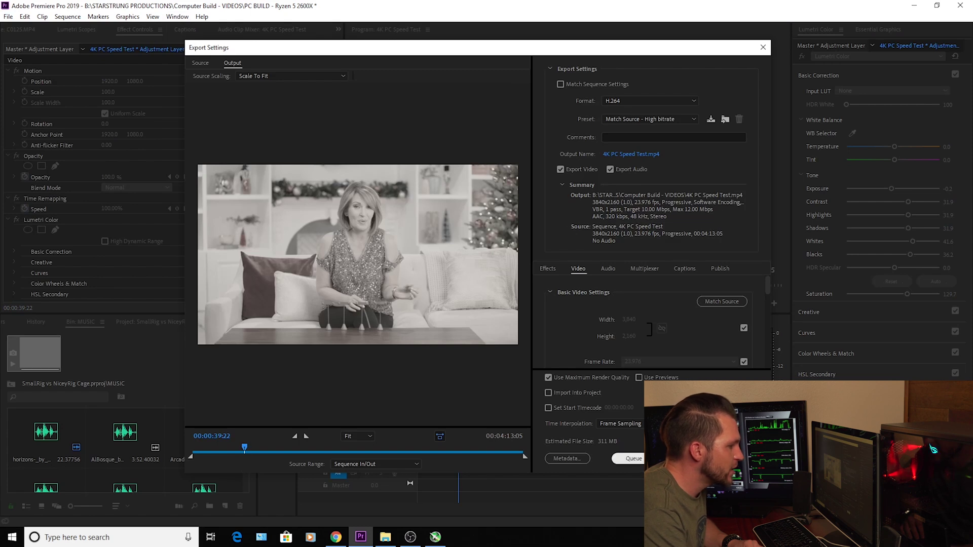
click(623, 461)
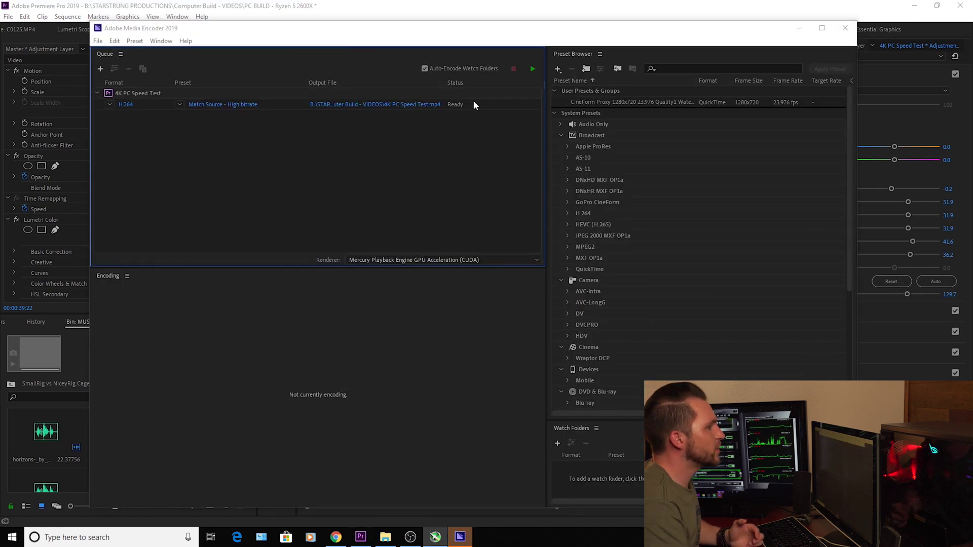
click(533, 69)
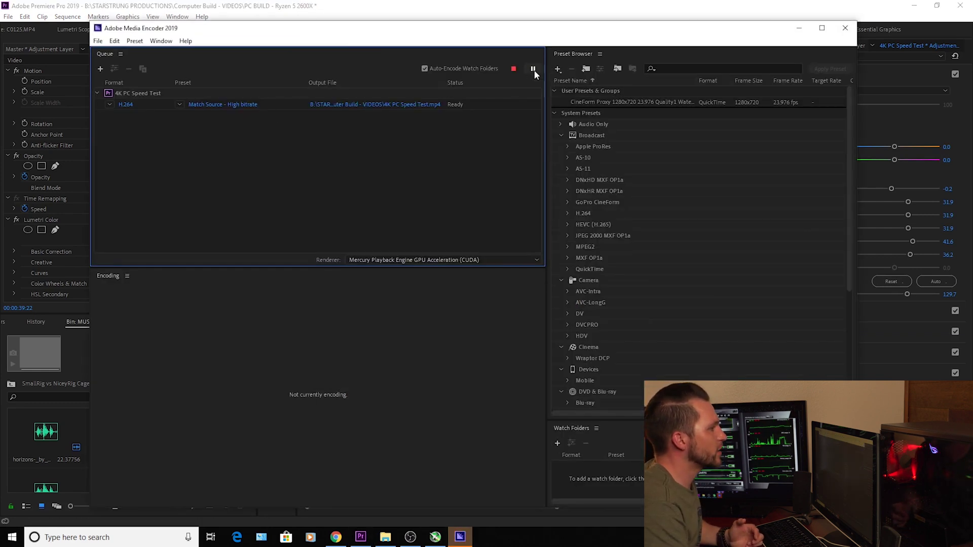